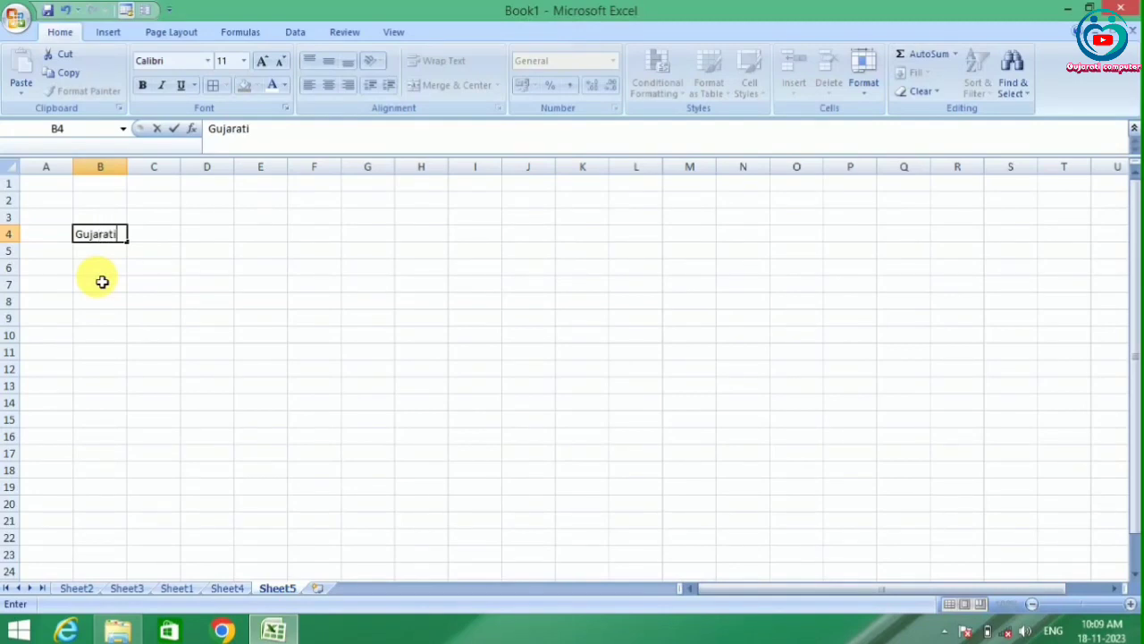
Enter the title 'Gujarati Computer' in cell B4 and move down to B5
{"action": "type", "text": "Computer"}
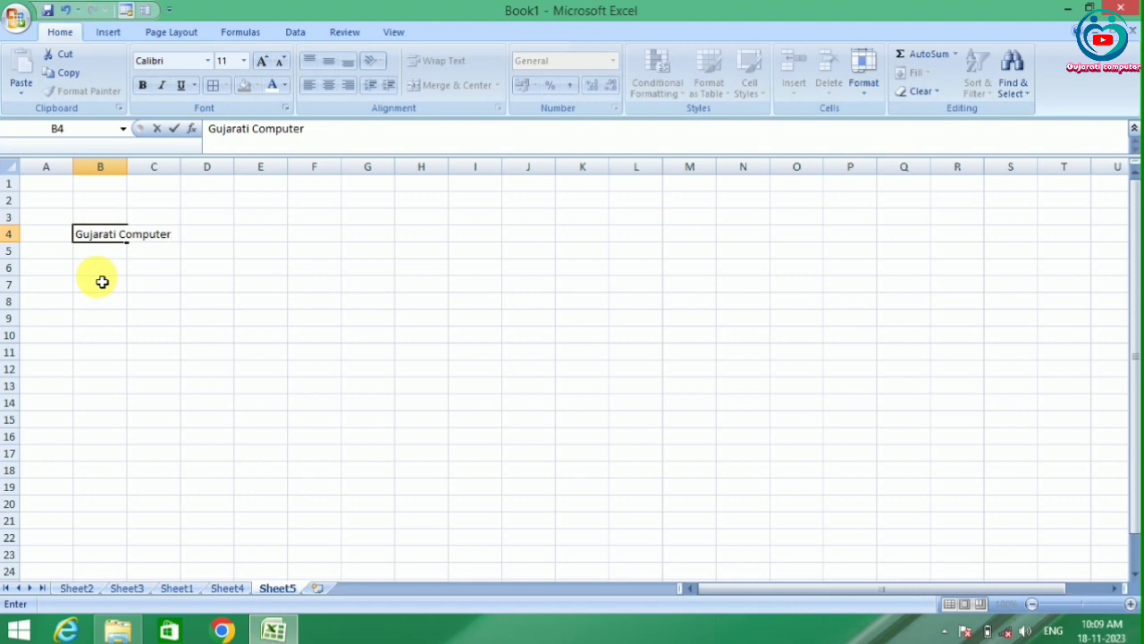
{"action": "key", "text": "Tab"}
{"action": "left_click", "coordinate": [119, 254]}
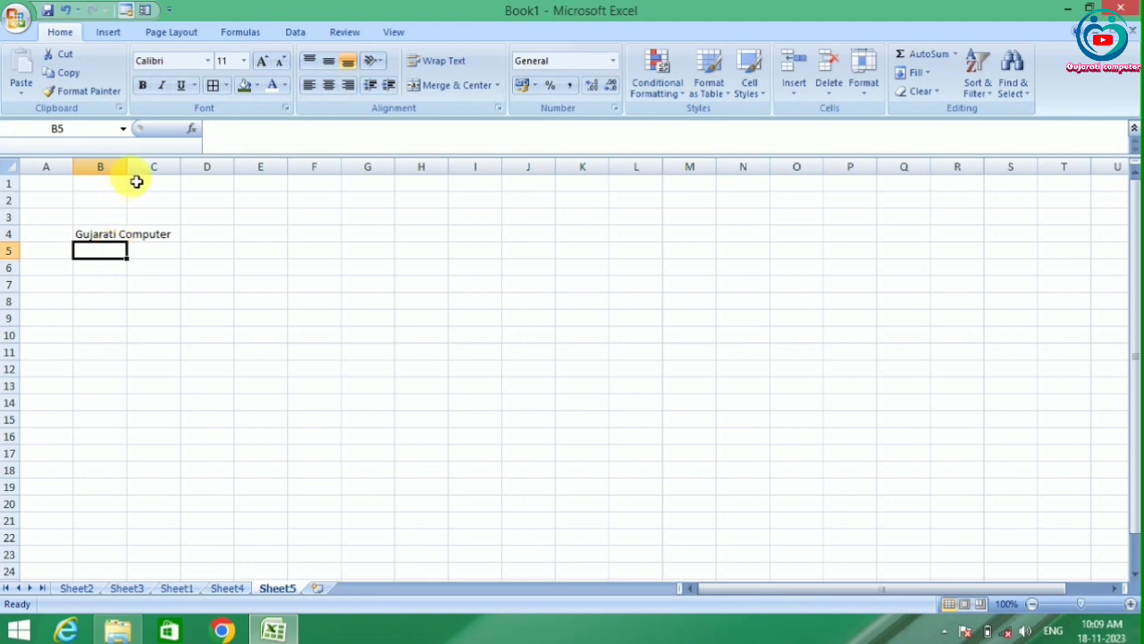
Widen column B and centre the B4 title horizontally and vertically
{"action": "left_click_drag", "start_coordinate": [135, 180], "coordinate": [260, 195]}
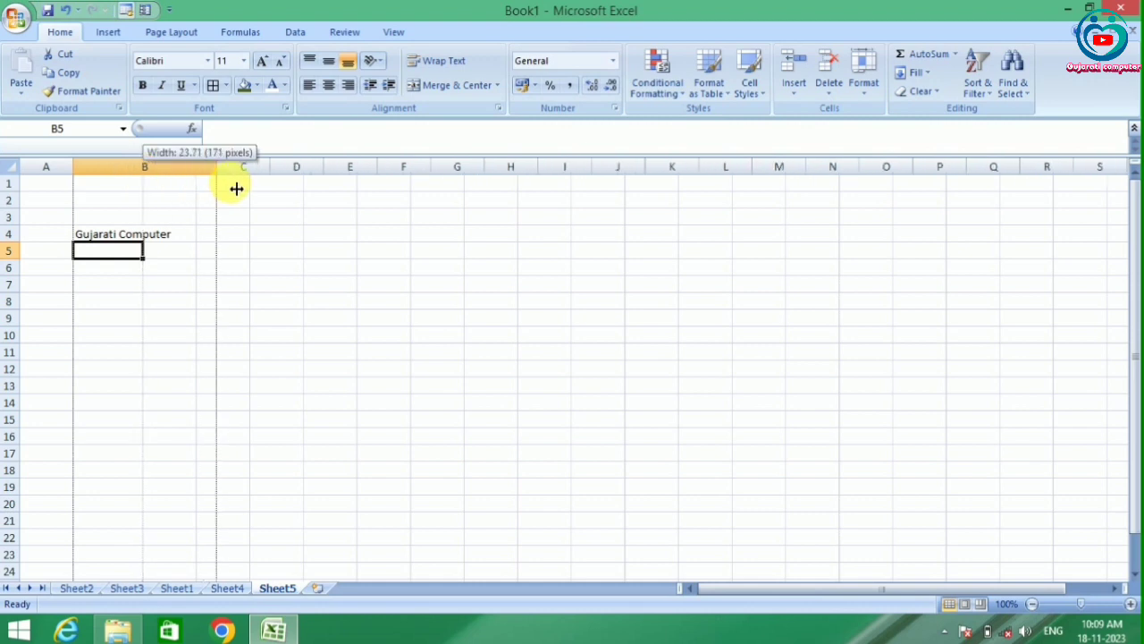
{"action": "left_click", "coordinate": [189, 233]}
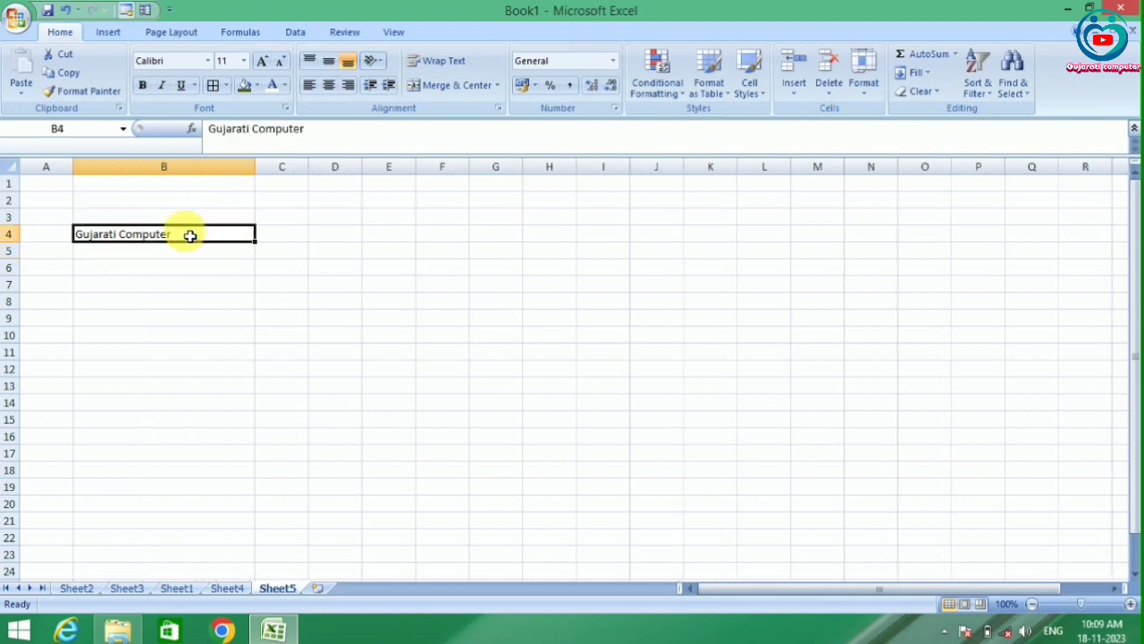
{"action": "left_click", "coordinate": [329, 87]}
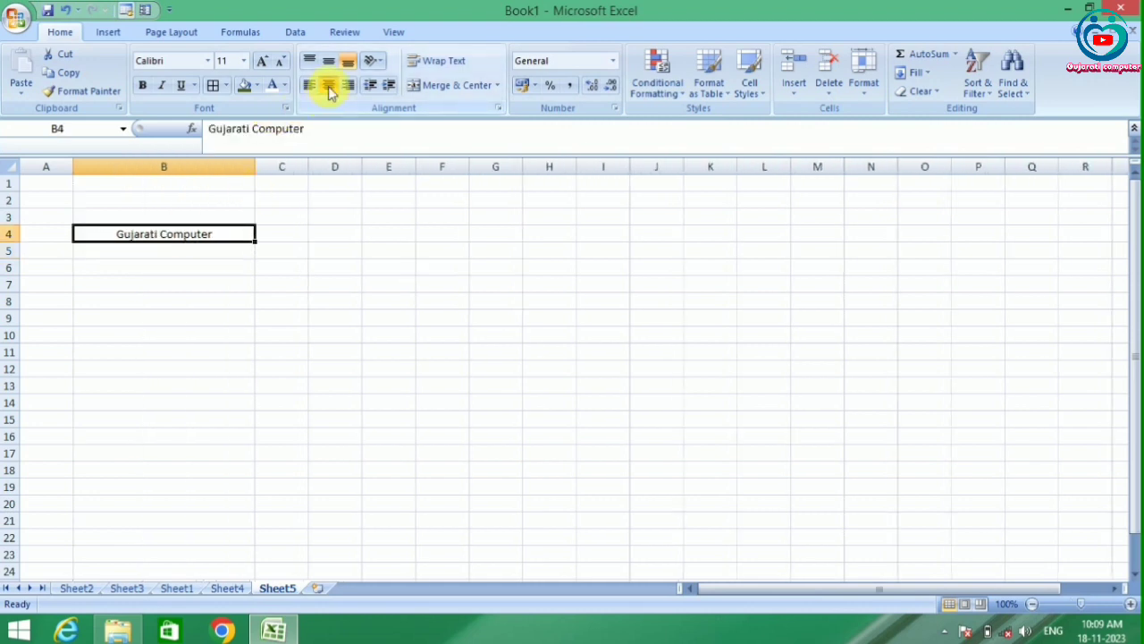
{"action": "left_click", "coordinate": [328, 59]}
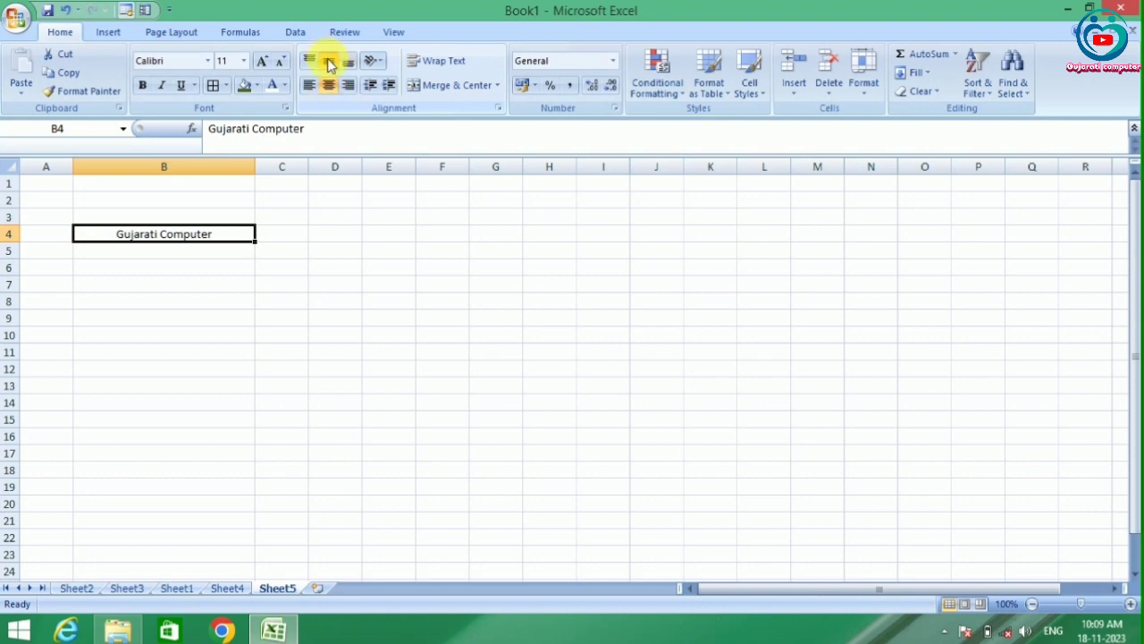
Make the B4 title 14-point bold with a yellow fill
{"action": "left_click", "coordinate": [244, 61]}
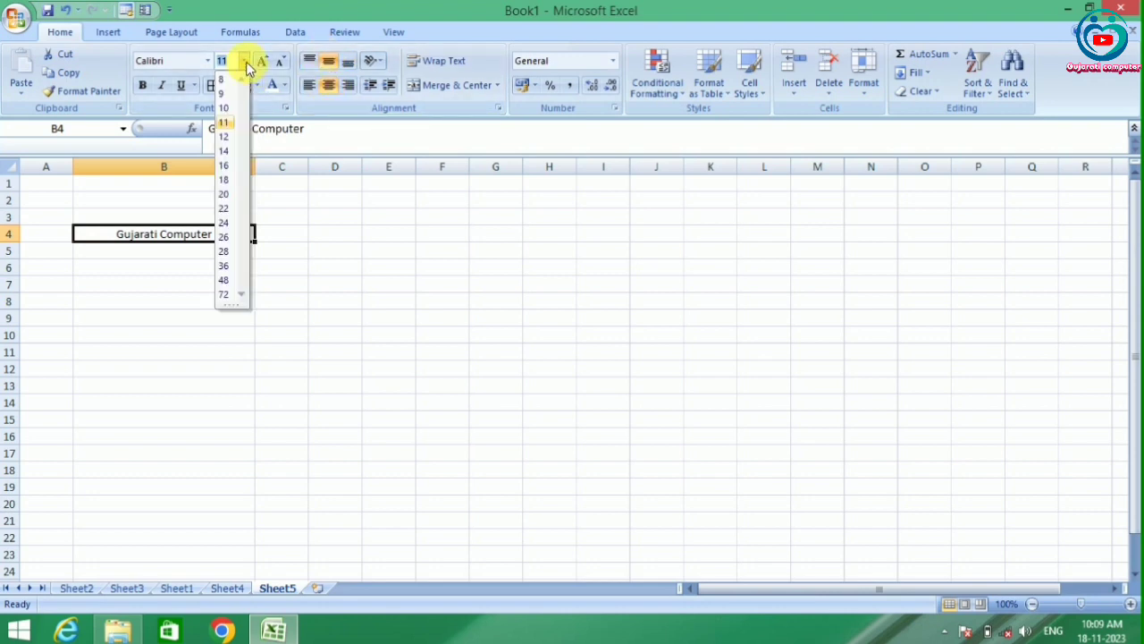
{"action": "left_click", "coordinate": [225, 151]}
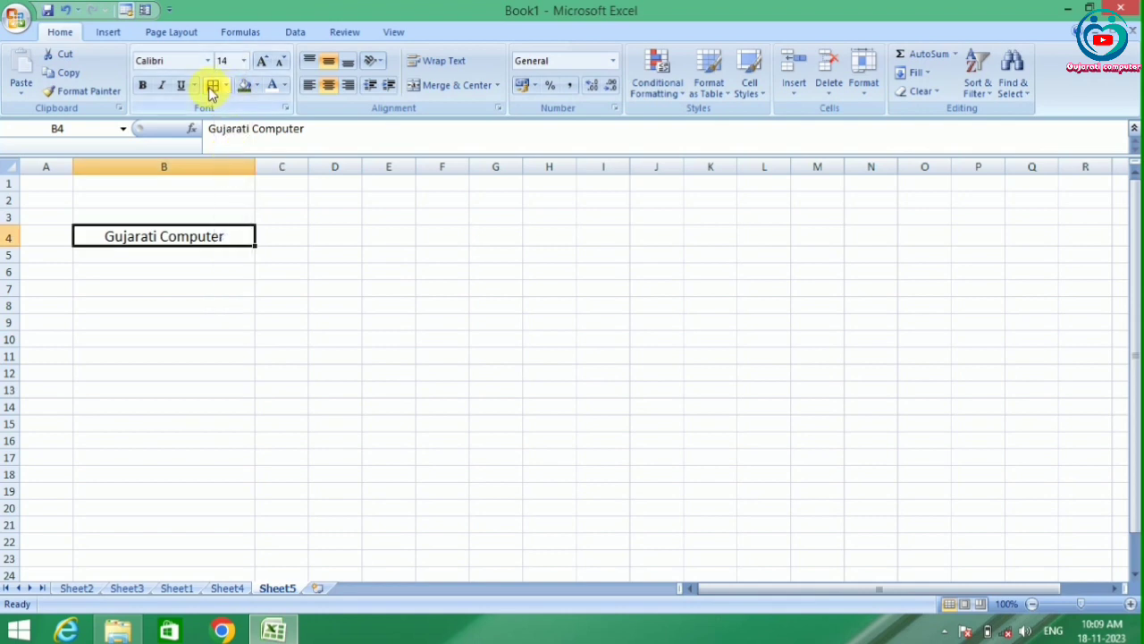
{"action": "left_click", "coordinate": [257, 87]}
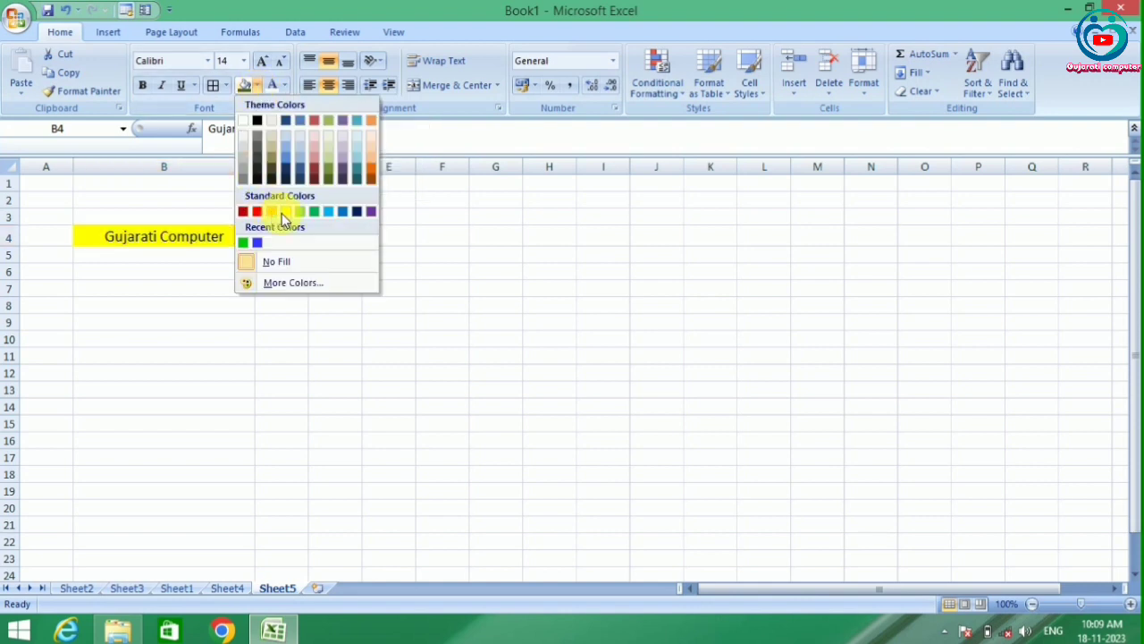
{"action": "left_click", "coordinate": [284, 213]}
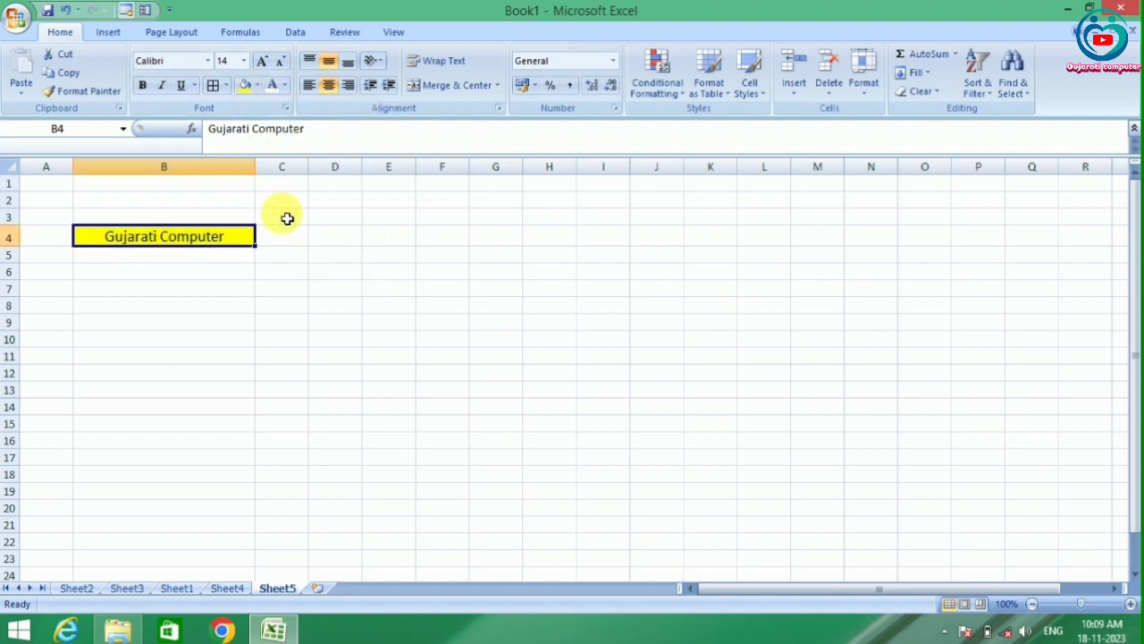
{"action": "left_click", "coordinate": [145, 88]}
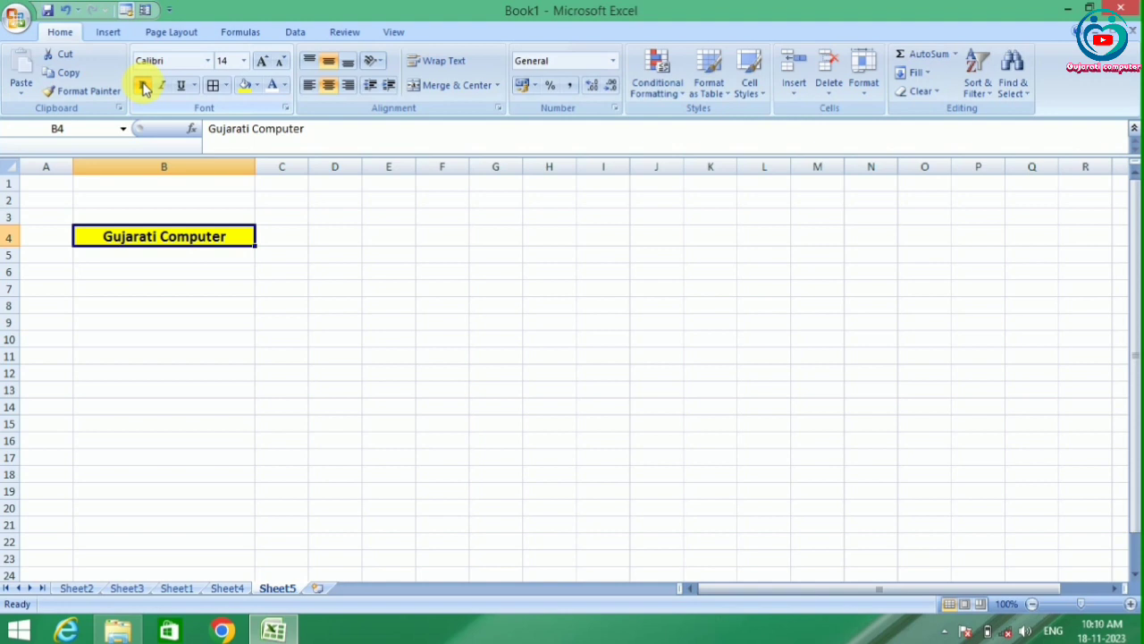
{"action": "left_click", "coordinate": [208, 274]}
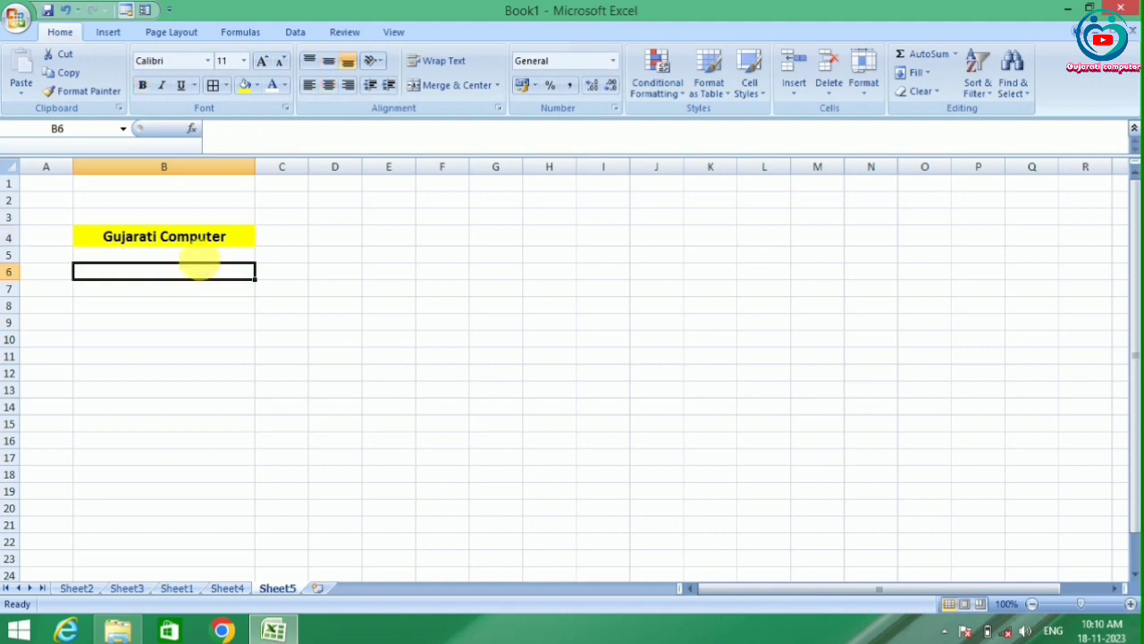
Middle-align cells B5:B19 and make row 4 taller
{"action": "left_click", "coordinate": [202, 258]}
{"action": "left_click_drag", "start_coordinate": [203, 263], "coordinate": [227, 498]}
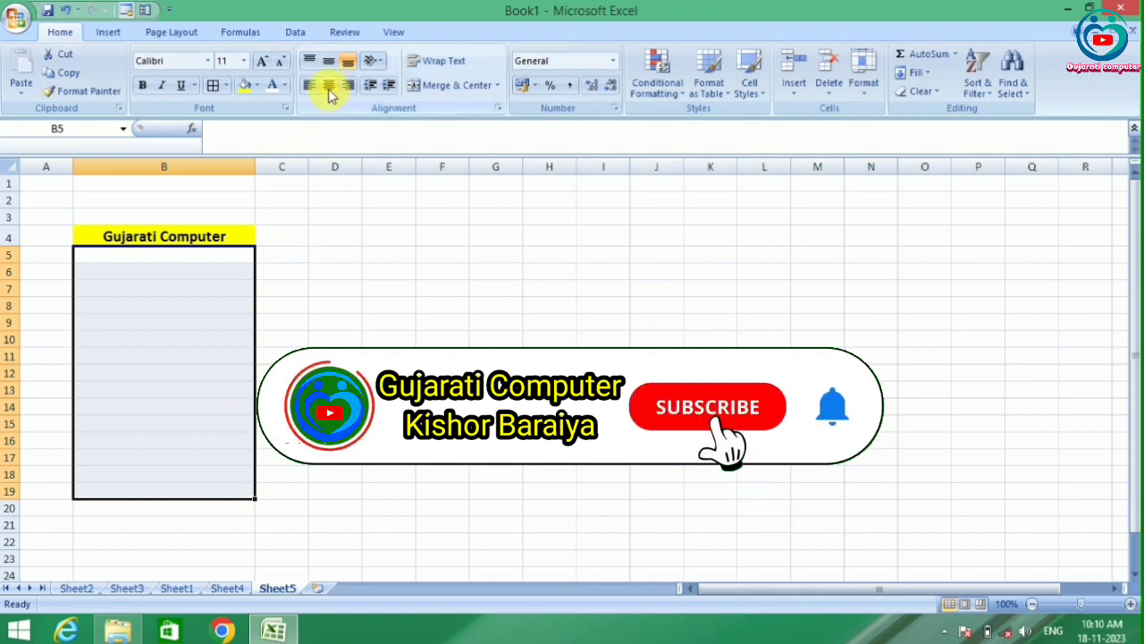
{"action": "left_click", "coordinate": [329, 85]}
{"action": "left_click", "coordinate": [333, 64]}
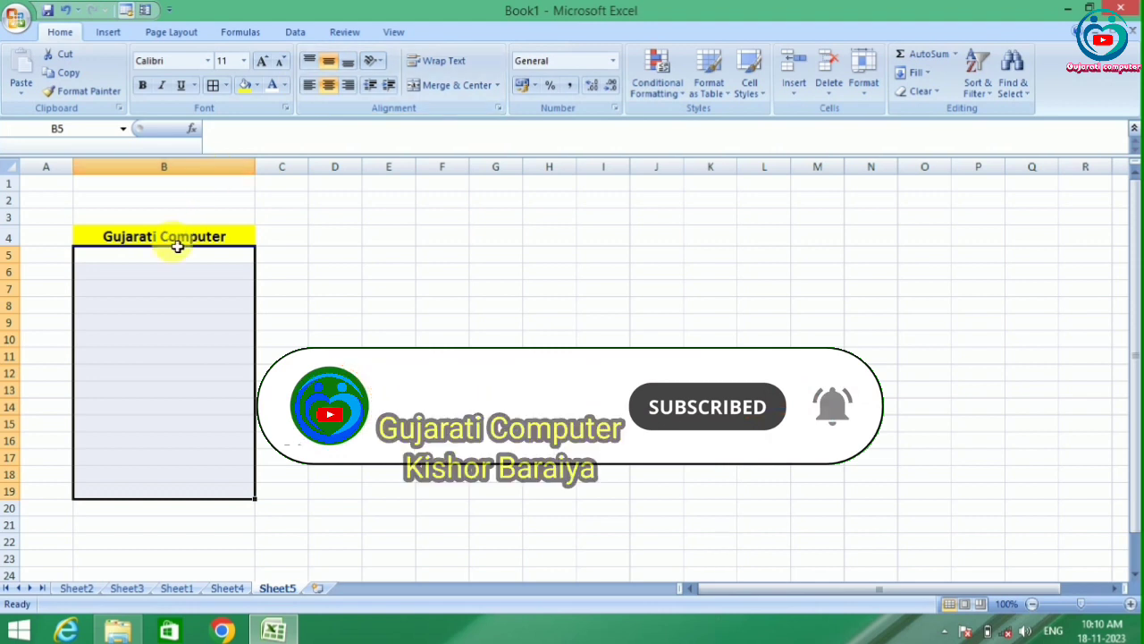
{"action": "left_click_drag", "start_coordinate": [21, 247], "coordinate": [22, 258]}
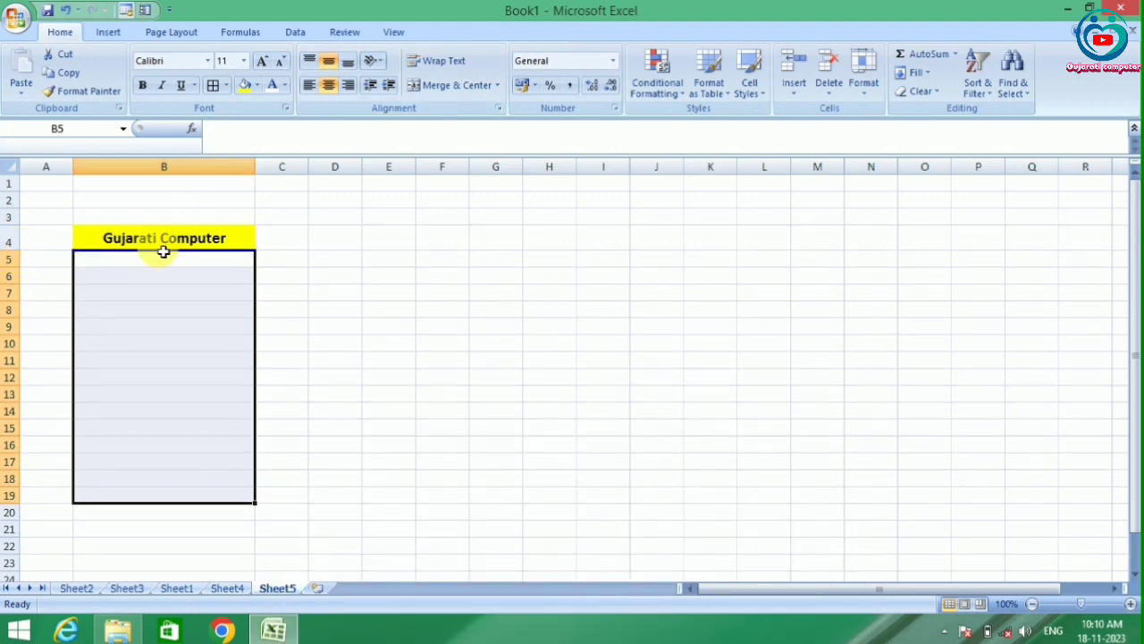
Give B5:B19 14-point font and all borders, then label B5 'Mobile Number'
{"action": "left_click", "coordinate": [244, 61]}
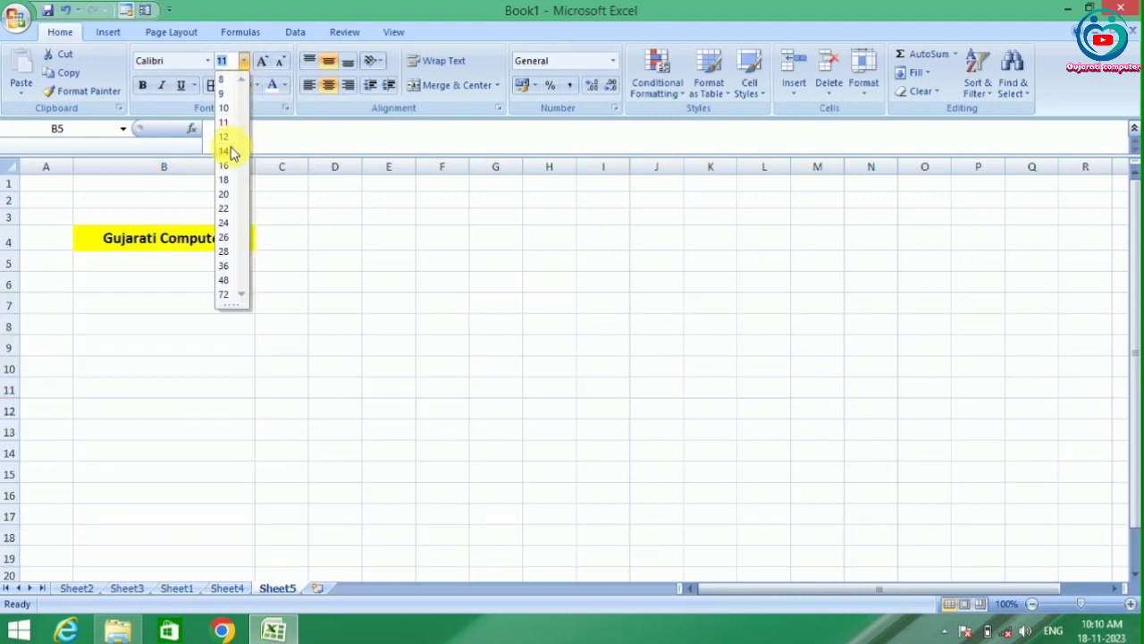
{"action": "left_click", "coordinate": [223, 151]}
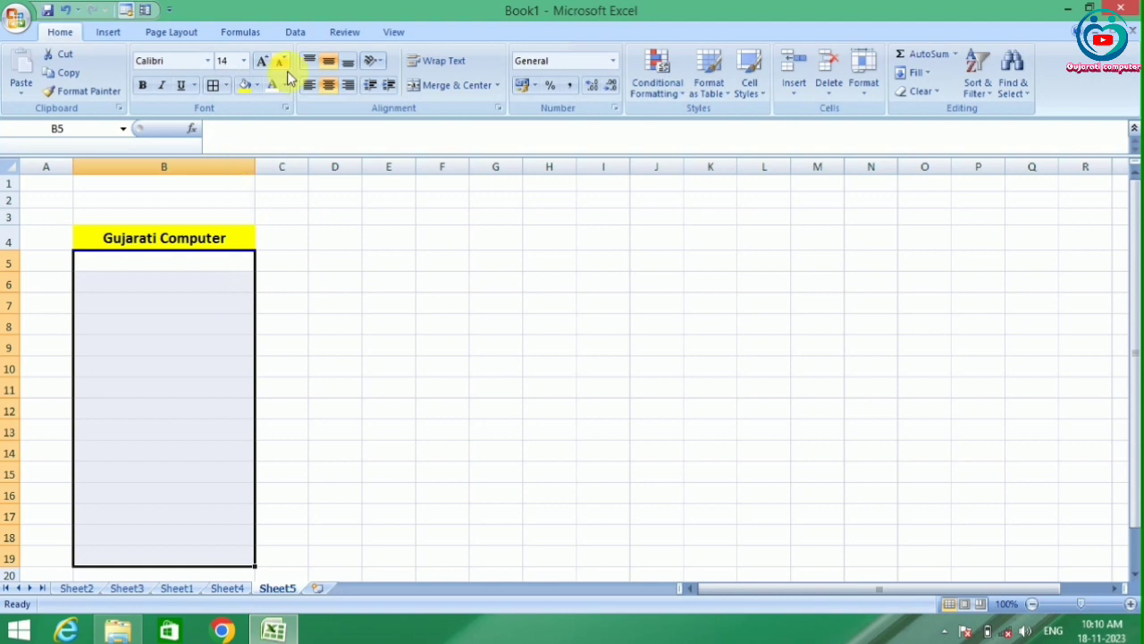
{"action": "left_click", "coordinate": [215, 86]}
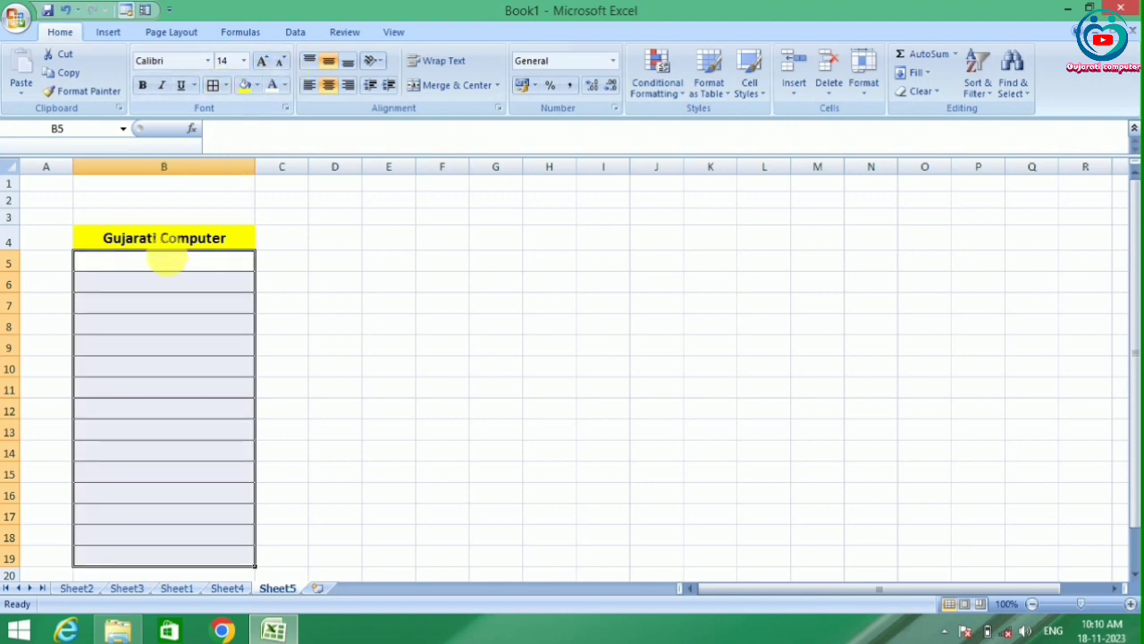
{"action": "left_click", "coordinate": [174, 262]}
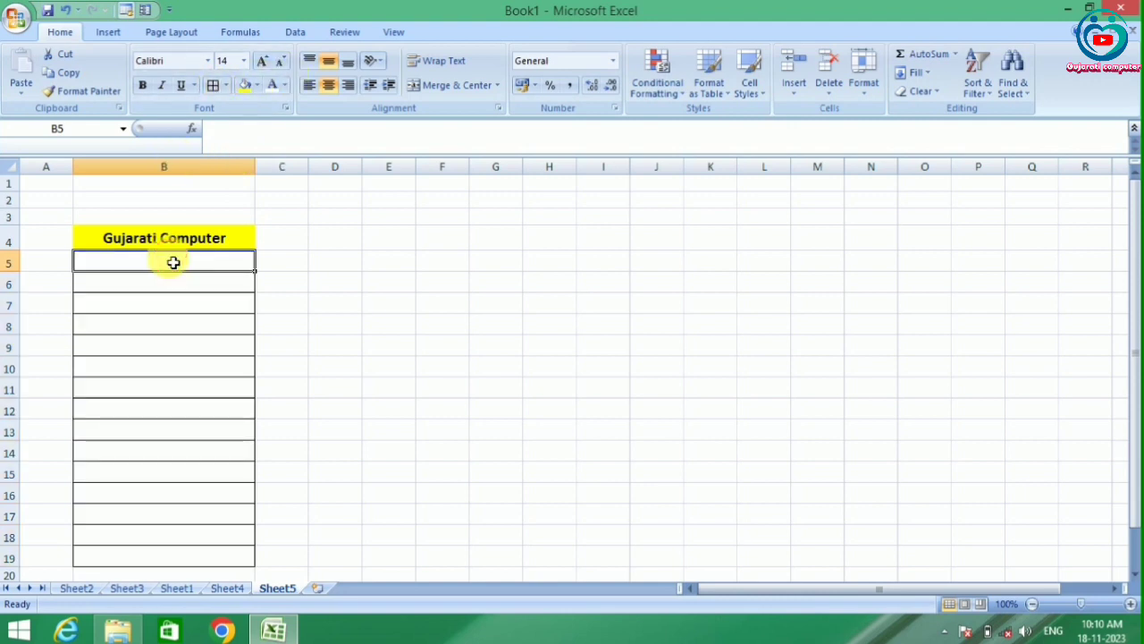
{"action": "type", "text": "Mobile Number"}
Make the 'Mobile Number' heading in B5 bold with a green fill
{"action": "mouse_move", "coordinate": [312, 322]}
{"action": "left_mouse_down"}
{"action": "mouse_move", "coordinate": [203, 277]}
{"action": "mouse_move", "coordinate": [199, 264]}
{"action": "left_mouse_up"}
{"action": "left_click", "coordinate": [197, 264]}
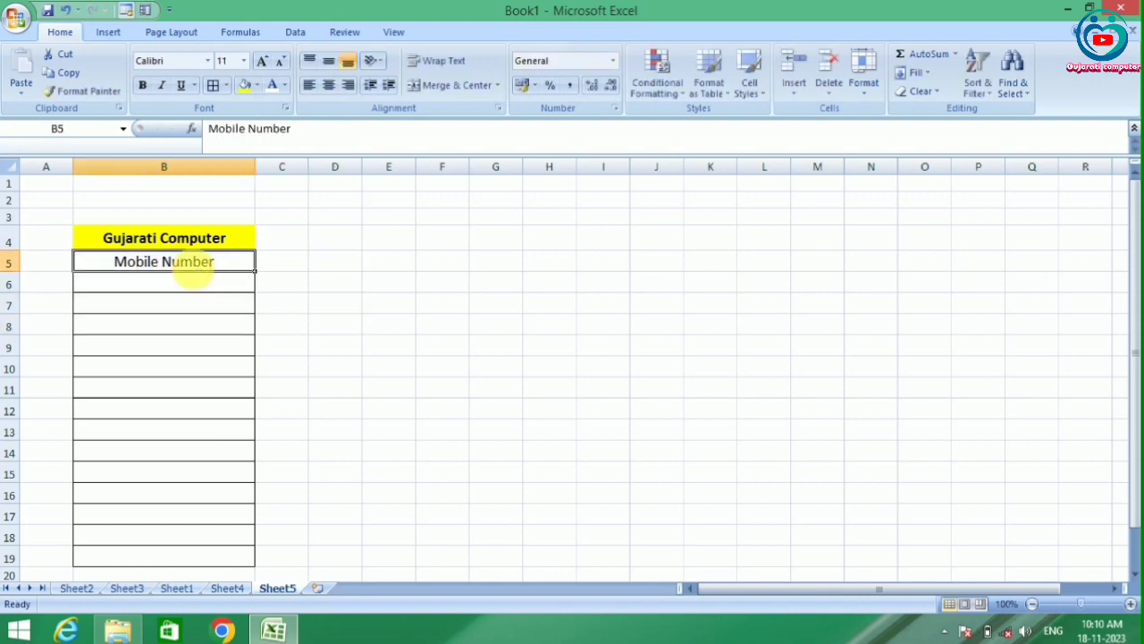
{"action": "left_click", "coordinate": [143, 86]}
{"action": "left_click", "coordinate": [256, 85]}
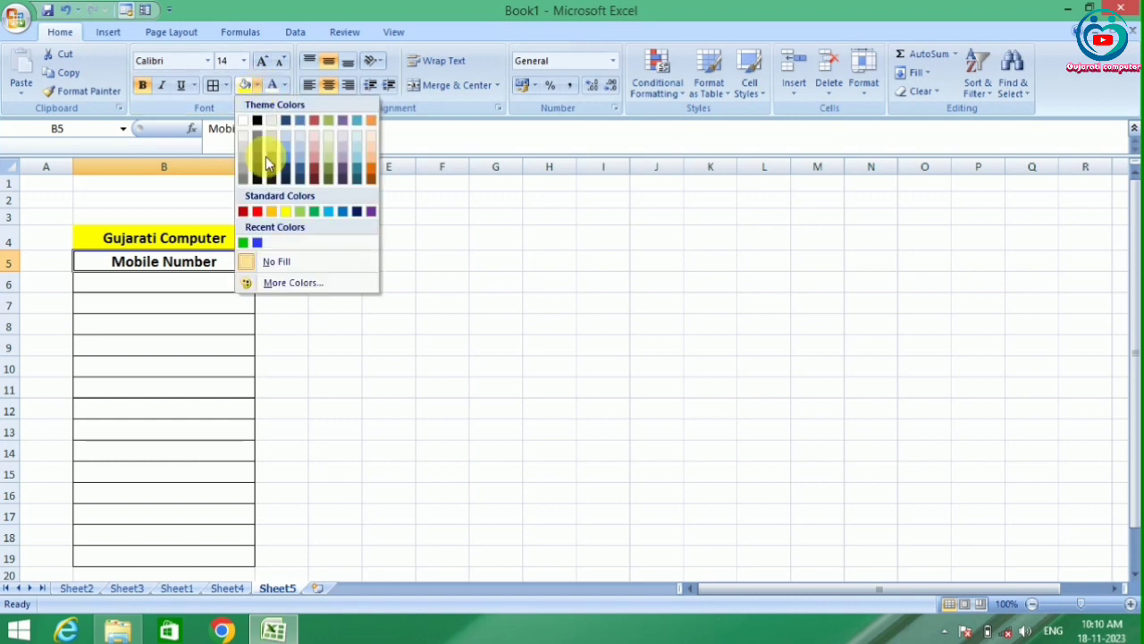
{"action": "left_click", "coordinate": [314, 209]}
{"action": "left_click", "coordinate": [432, 409]}
{"action": "right_click", "coordinate": [441, 416]}
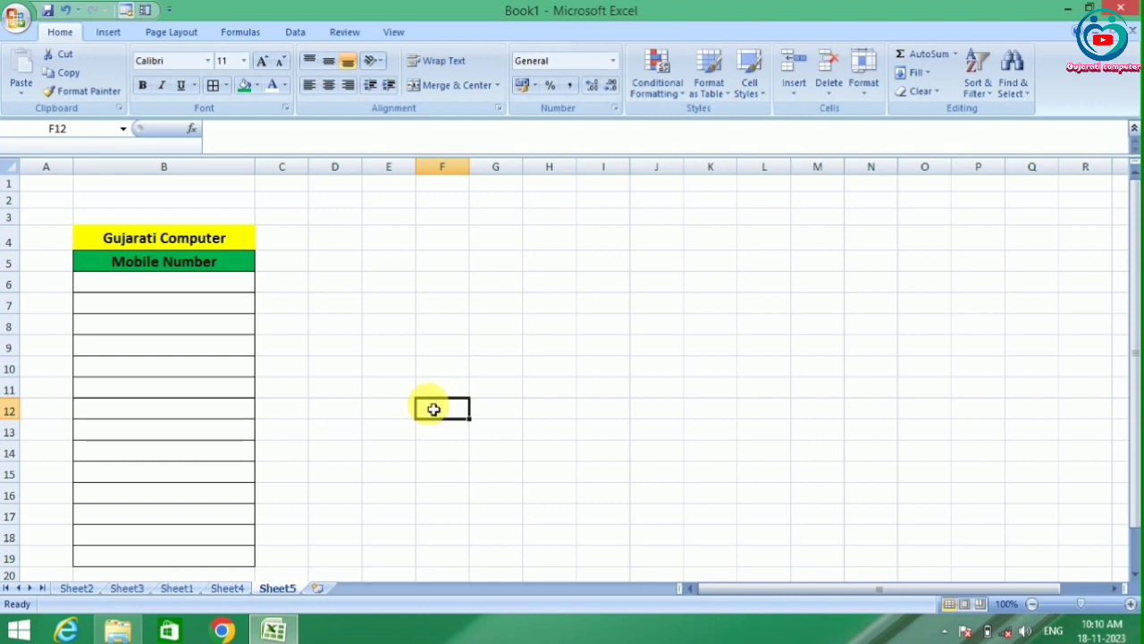
{"action": "middle_click", "coordinate": [234, 298]}
{"action": "middle_click", "coordinate": [234, 298]}
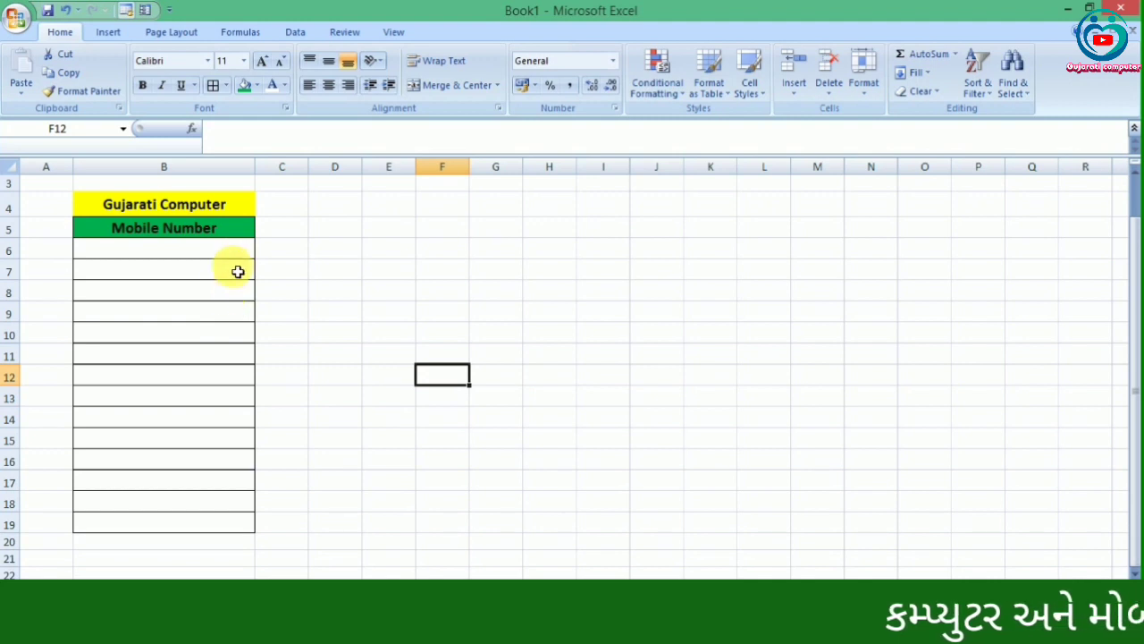
Select B6:B19 and open the Data Validation dialog from the Data tab
{"action": "left_click_drag", "start_coordinate": [235, 253], "coordinate": [235, 523]}
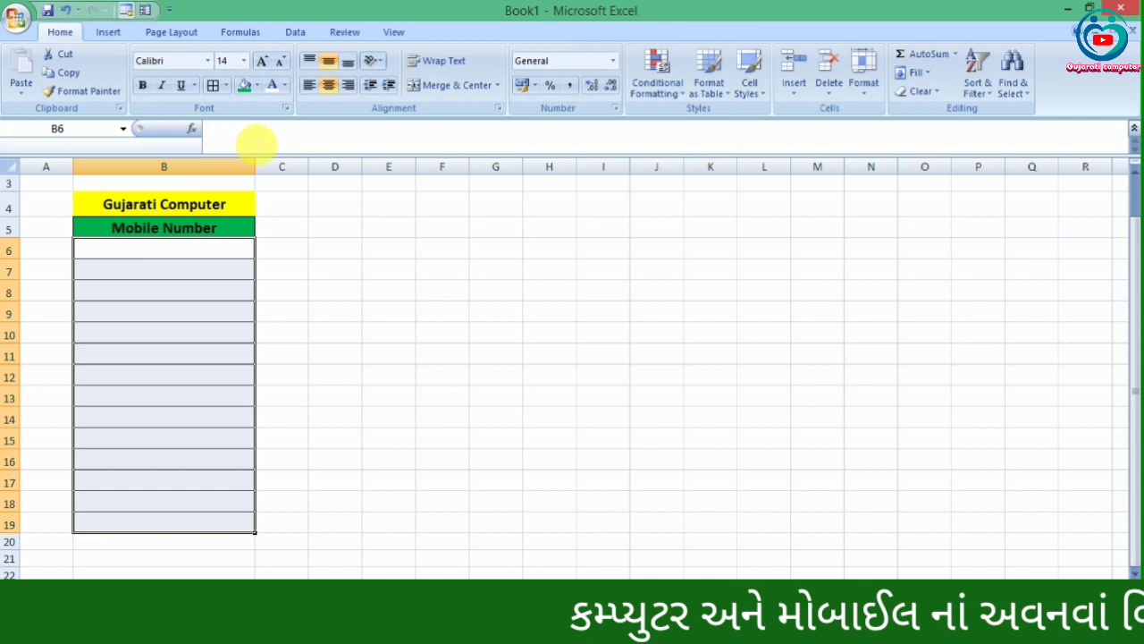
{"action": "left_click", "coordinate": [299, 34]}
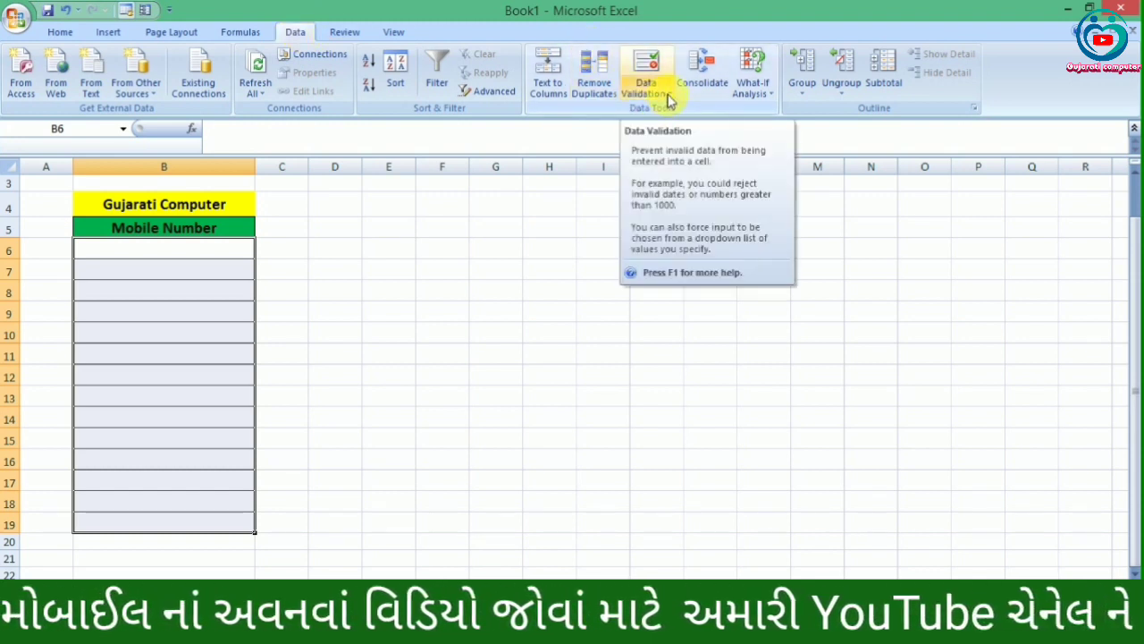
{"action": "left_click", "coordinate": [669, 97]}
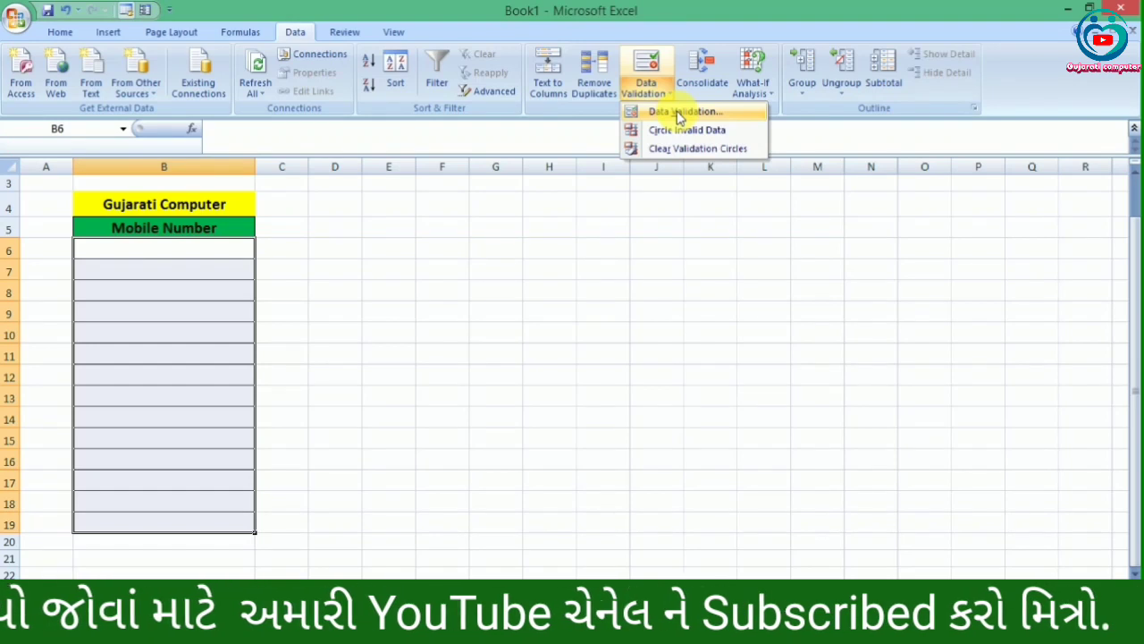
{"action": "left_click", "coordinate": [680, 113]}
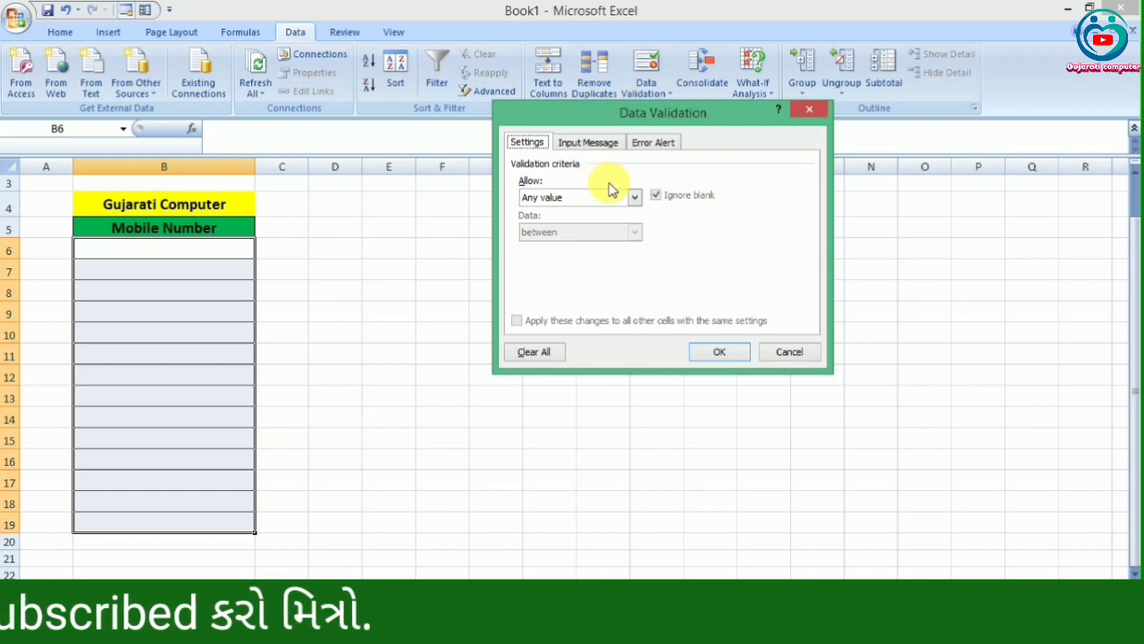
Allow only entries with text length equal to 10 in B6:B19
{"action": "left_click", "coordinate": [635, 197]}
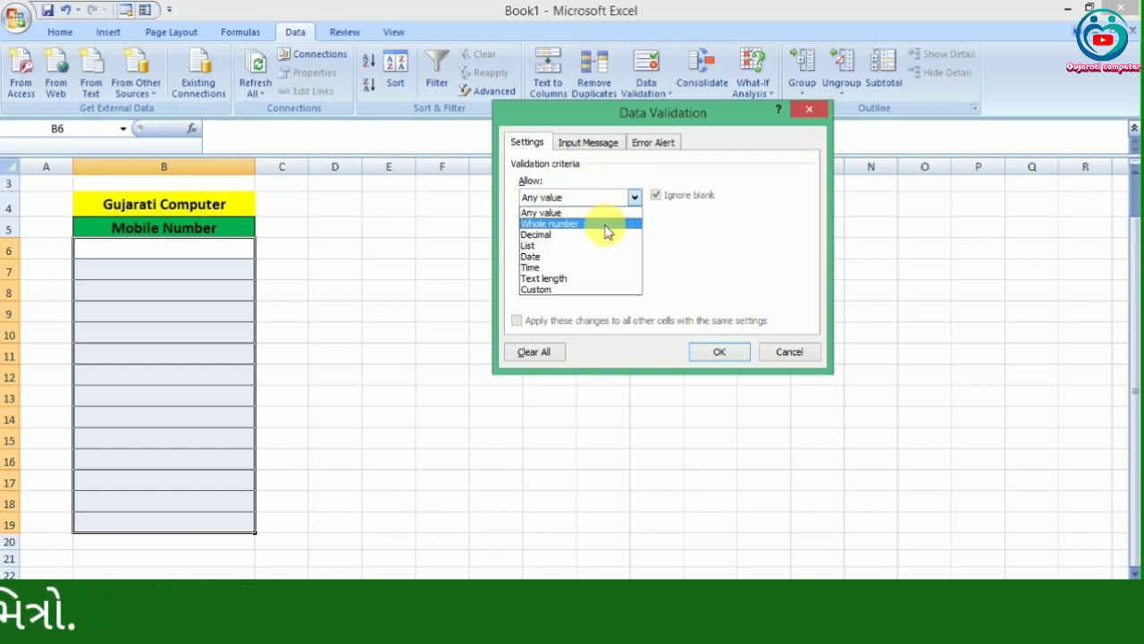
{"action": "left_click", "coordinate": [570, 281]}
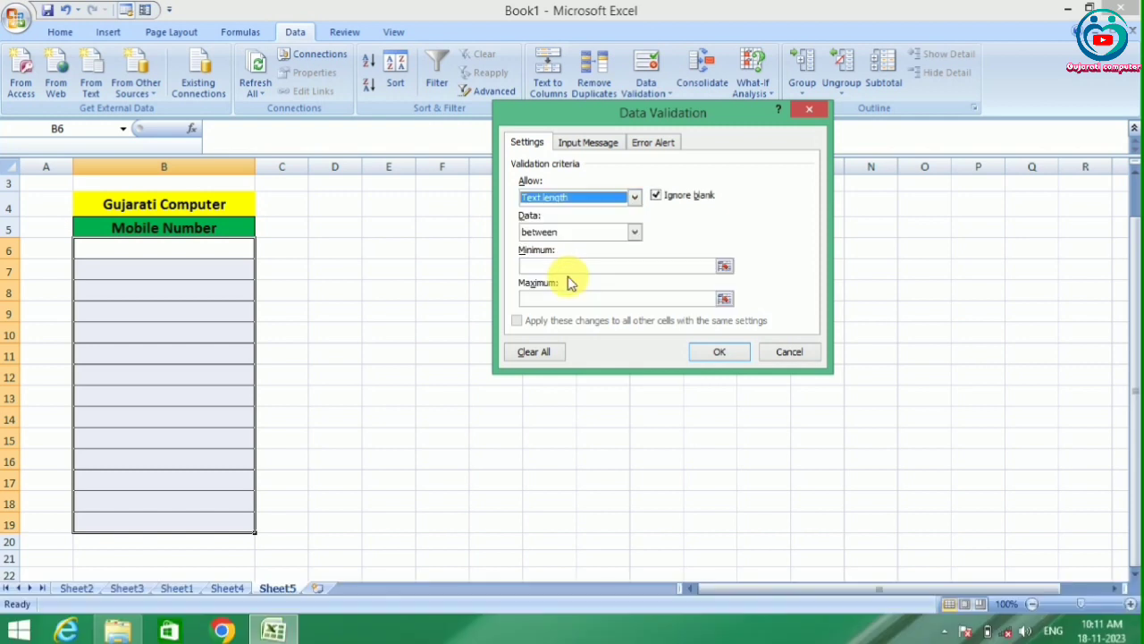
{"action": "left_click", "coordinate": [634, 232]}
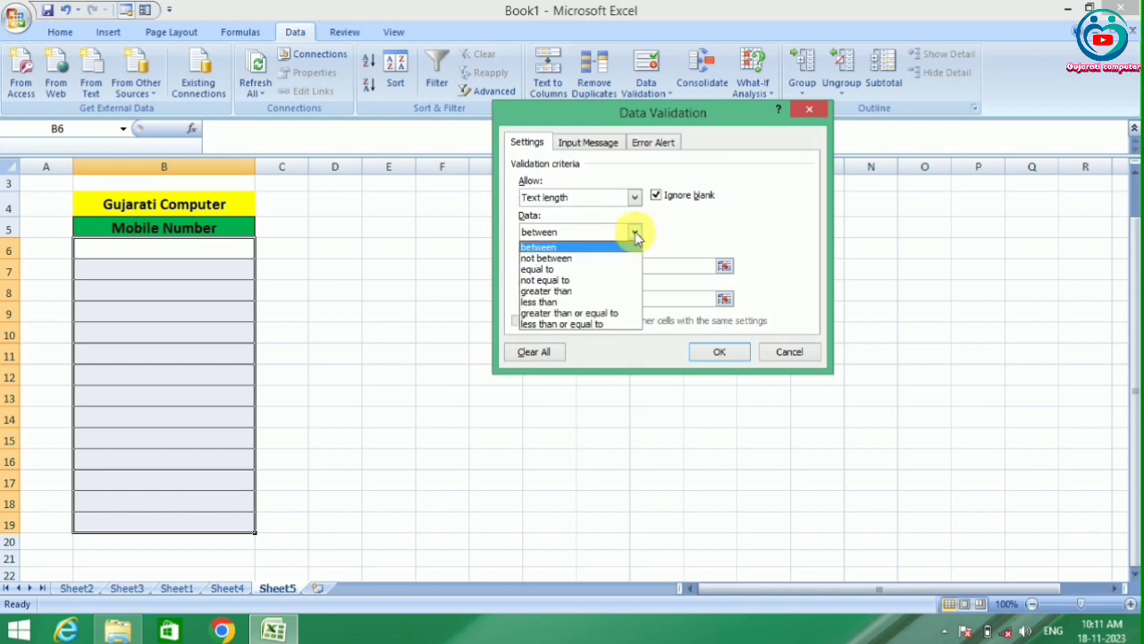
{"action": "left_click", "coordinate": [600, 271]}
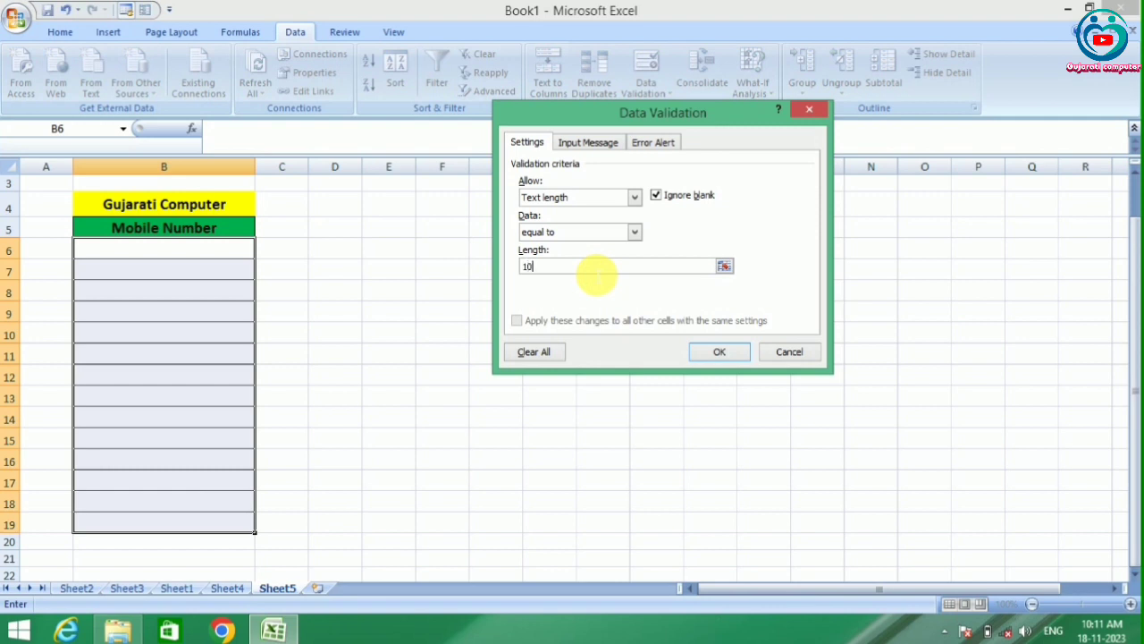
{"action": "left_click", "coordinate": [601, 143]}
Use 'Mobile Number' as both the input message title and message text
{"action": "left_click", "coordinate": [555, 219]}
{"action": "type", "text": "Mobile Number"}
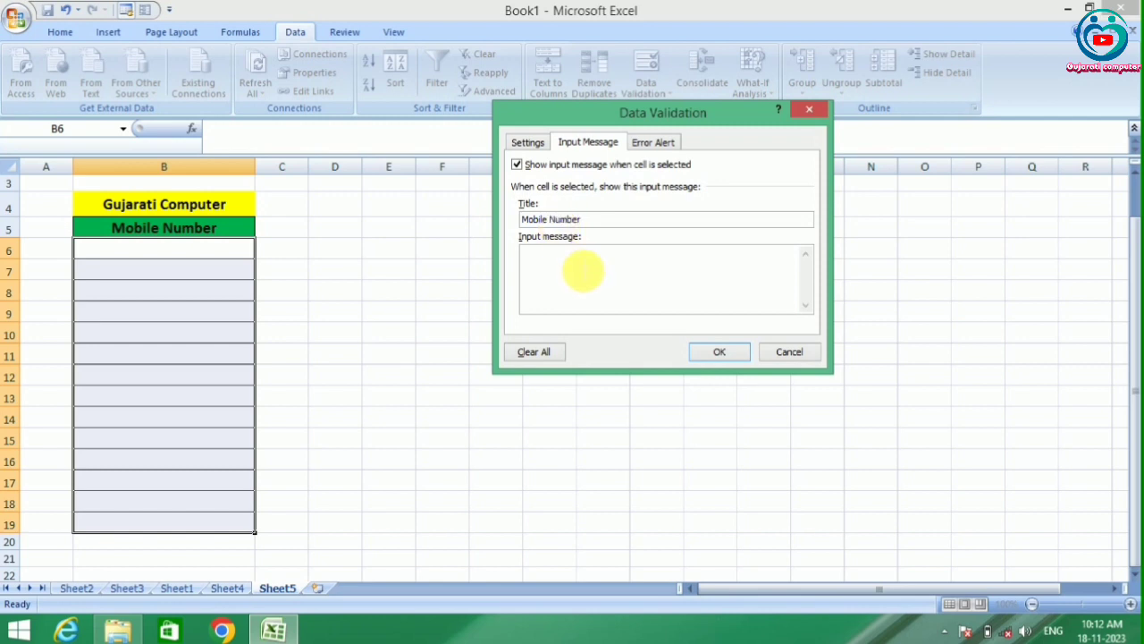
{"action": "left_click", "coordinate": [582, 268]}
Set the error alert style to Warning
{"action": "left_click", "coordinate": [664, 144]}
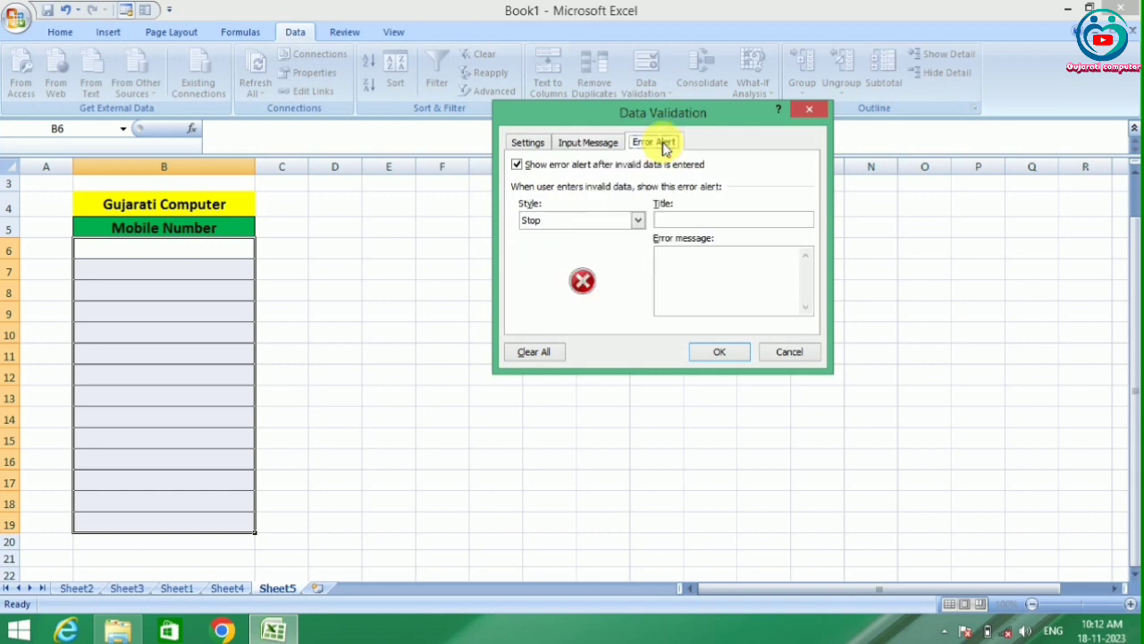
{"action": "left_click", "coordinate": [637, 224]}
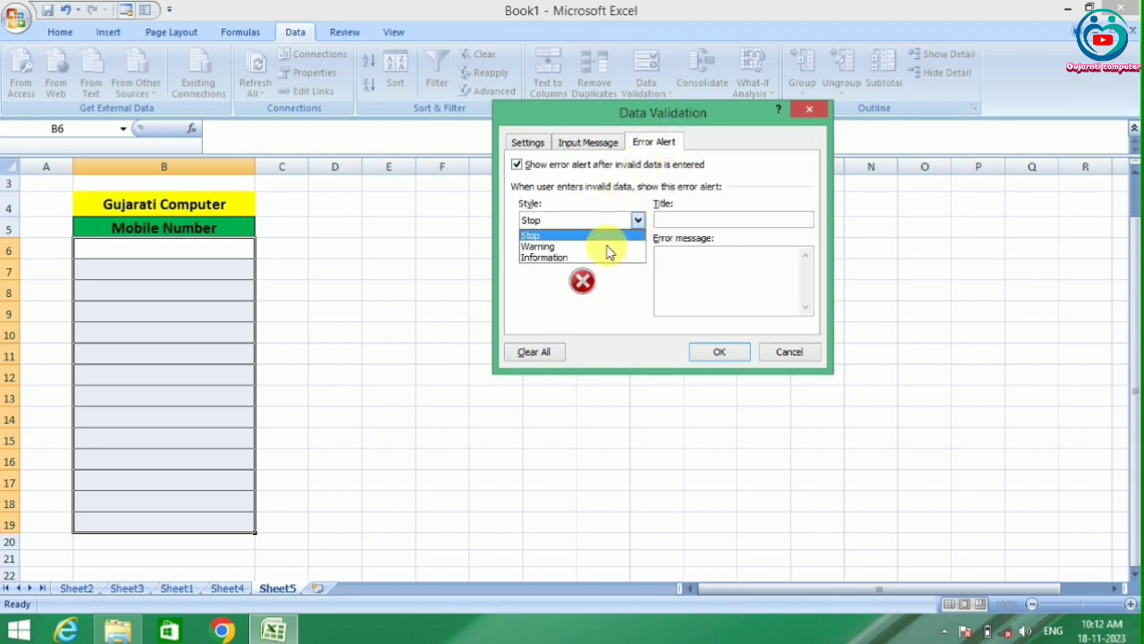
{"action": "left_click", "coordinate": [603, 246]}
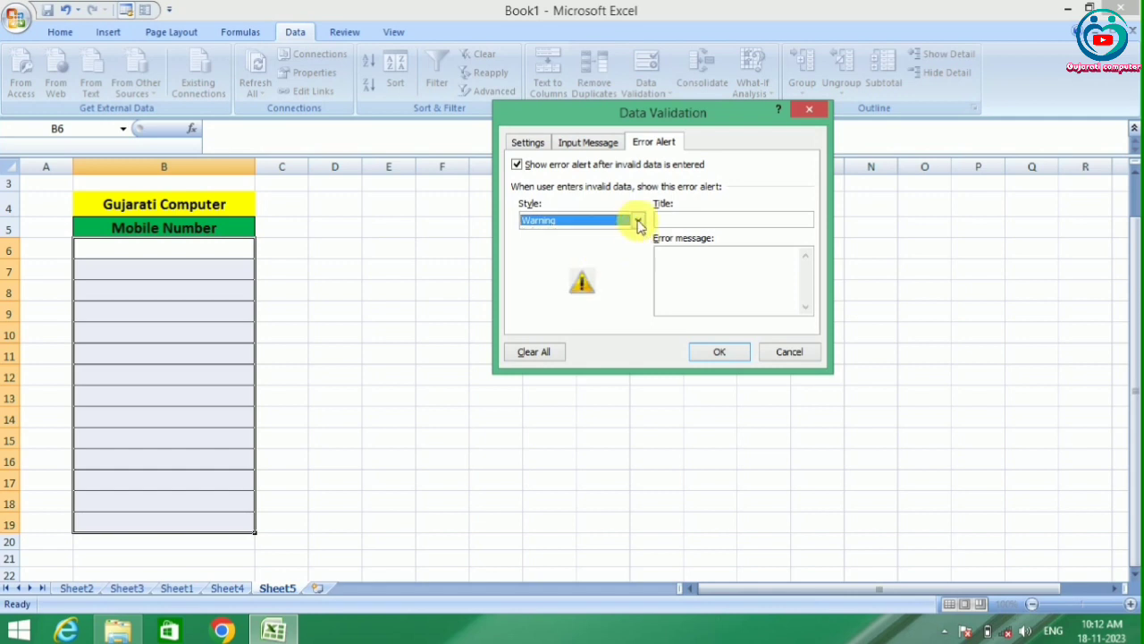
{"action": "left_click", "coordinate": [637, 220]}
{"action": "left_click", "coordinate": [624, 258]}
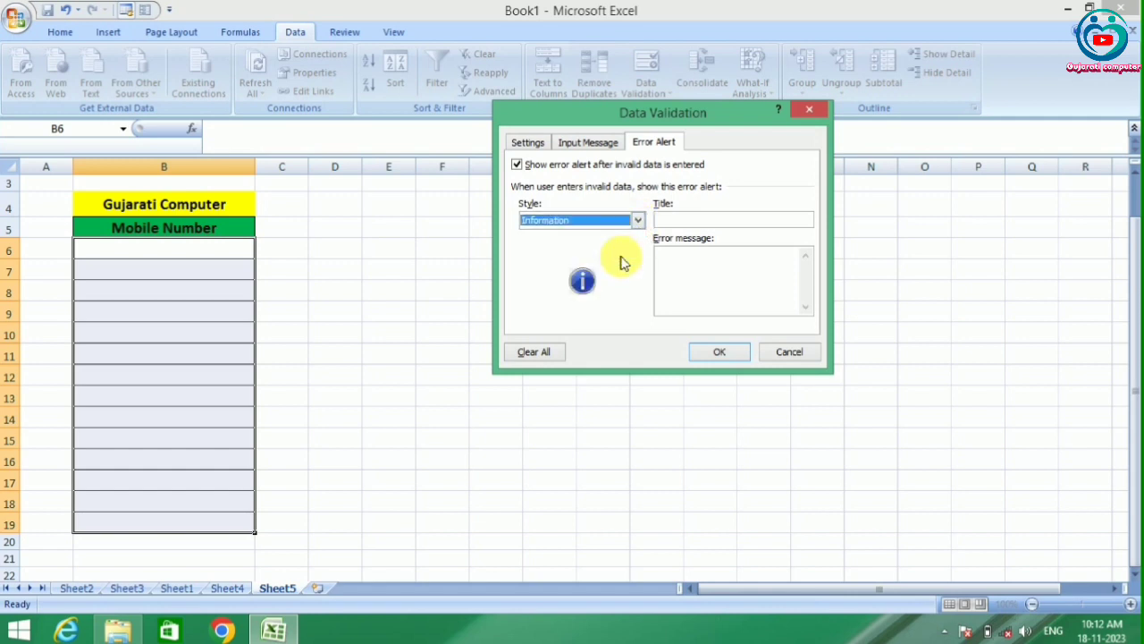
{"action": "left_click", "coordinate": [638, 223]}
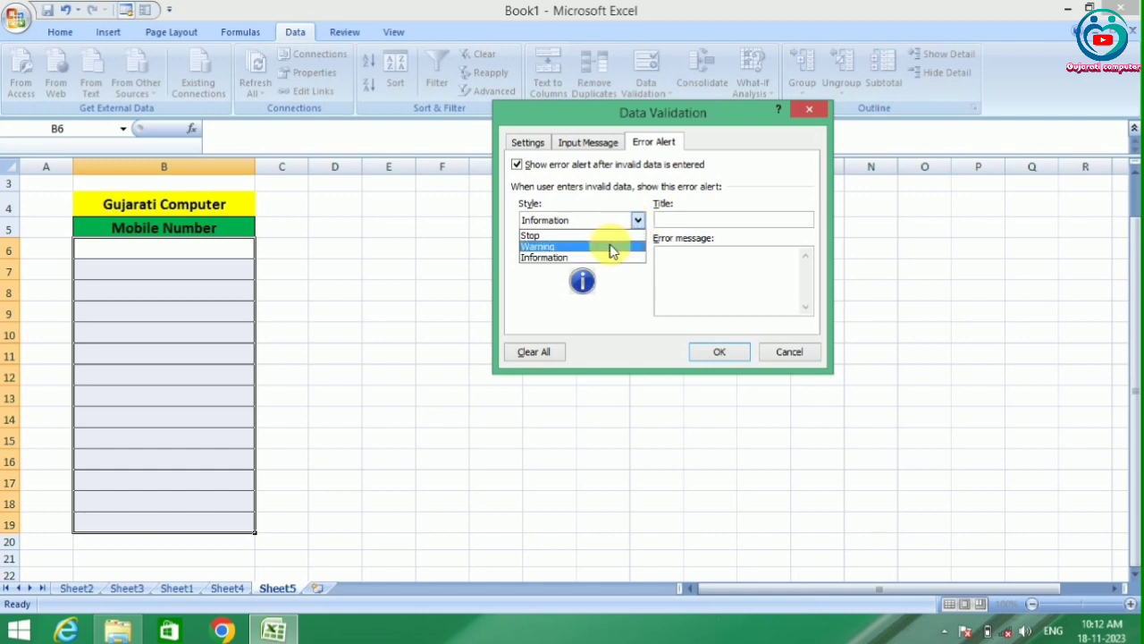
{"action": "left_click", "coordinate": [613, 248]}
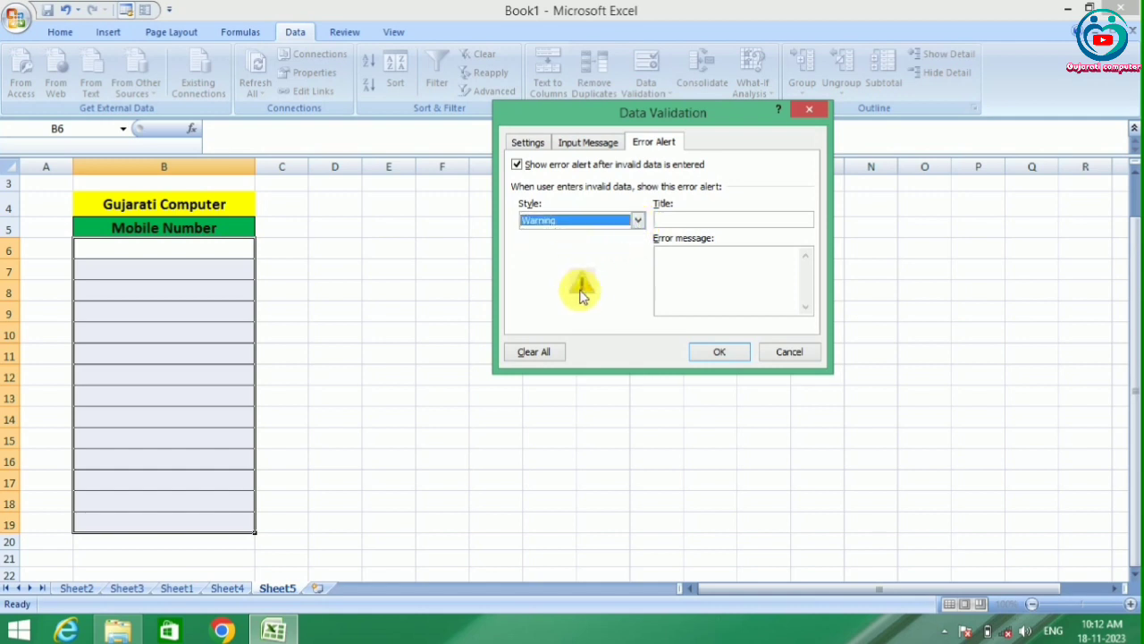
Title the error alert 'Mobile Number' with the message 'Please Onle 10 Number Valide'
{"action": "left_click", "coordinate": [682, 218]}
{"action": "left_click", "coordinate": [682, 219]}
{"action": "type", "text": "Mobile Nu"}
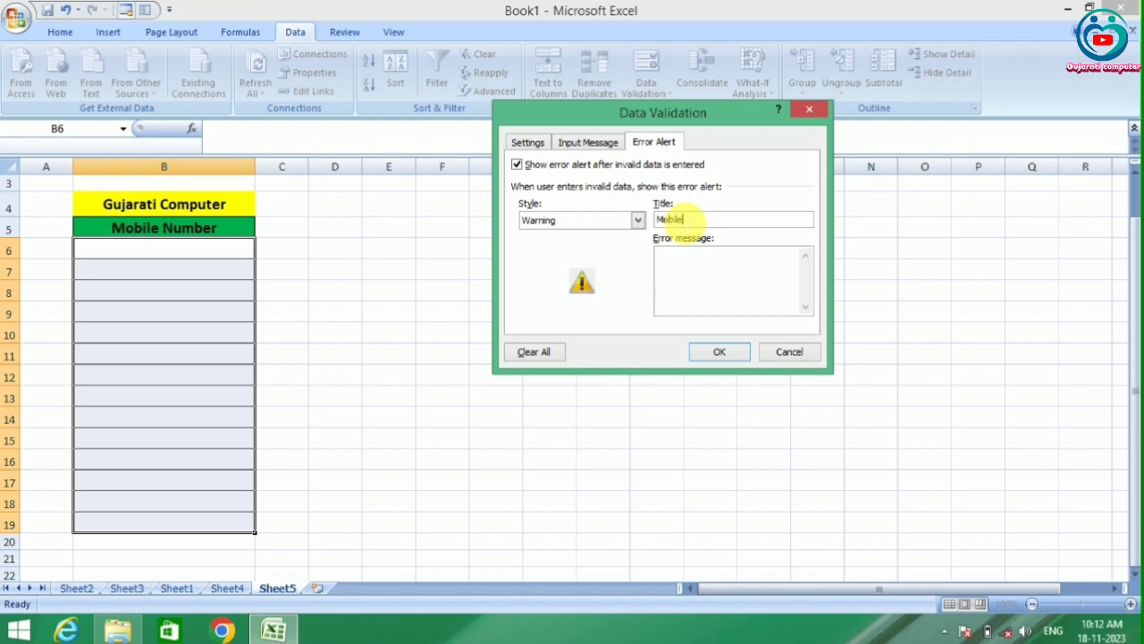
{"action": "type", "text": "mb"}
{"action": "type", "text": "er"}
{"action": "left_click", "coordinate": [715, 272]}
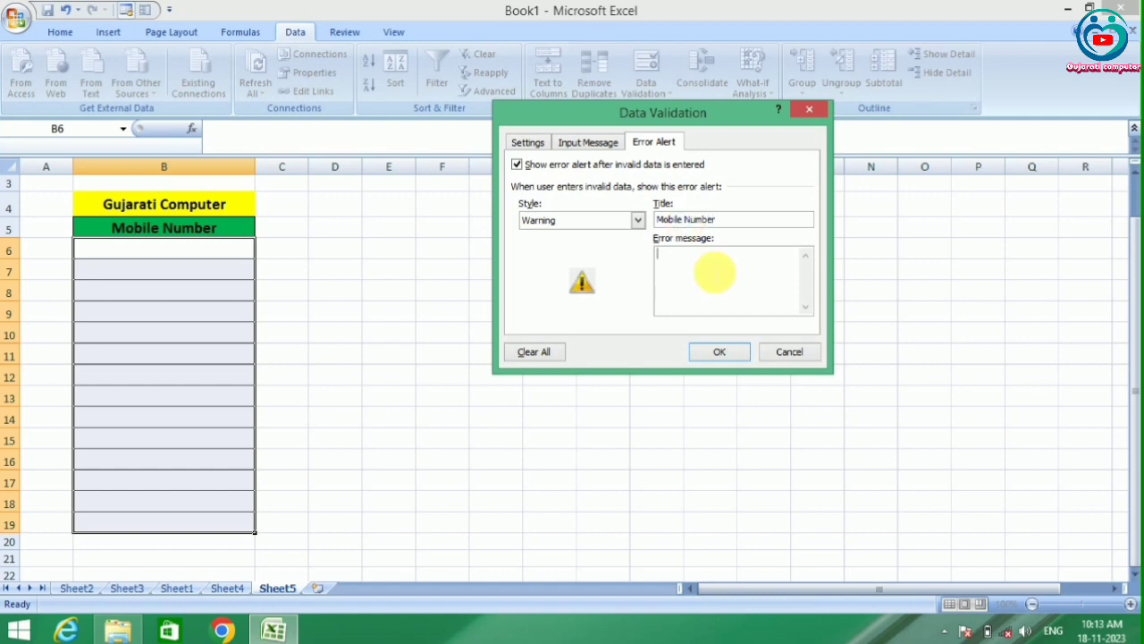
{"action": "type", "text": "On"}
{"action": "type", "text": "y"}
{"action": "type", "text": "0 "}
{"action": "type", "text": "Nu"}
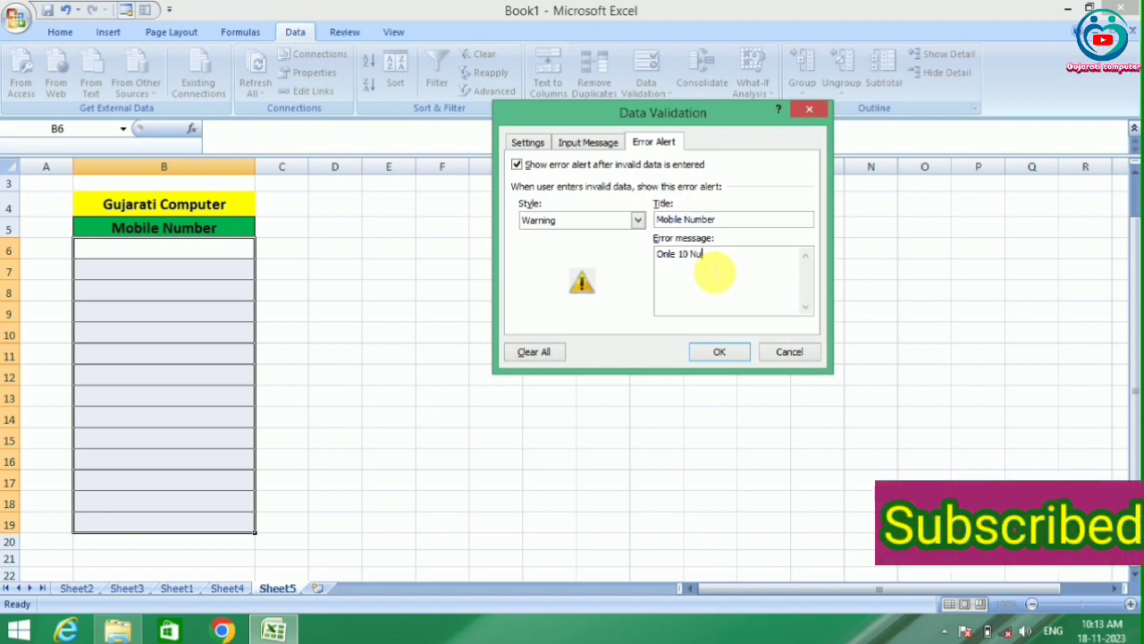
{"action": "type", "text": "ber"}
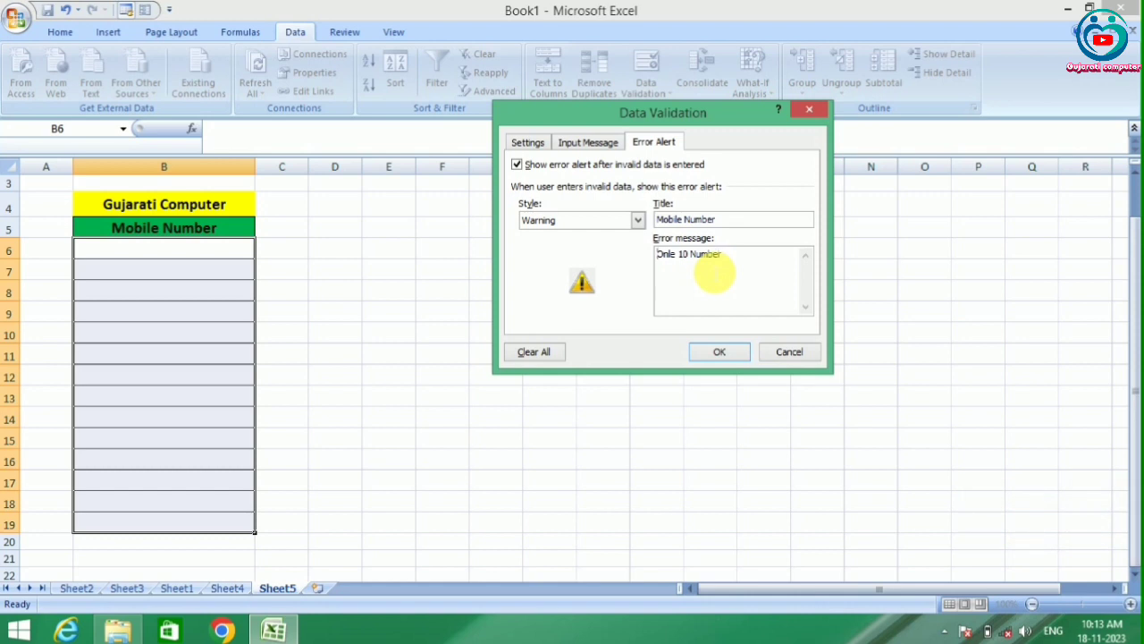
{"action": "type", "text": "Please "}
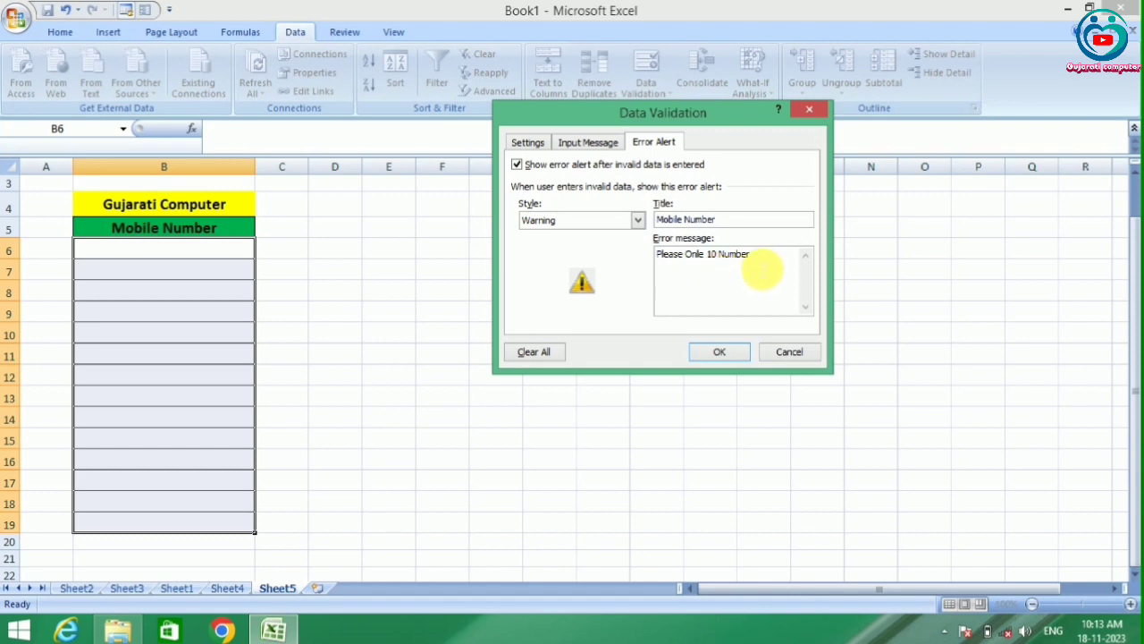
{"action": "type", "text": " Valide"}
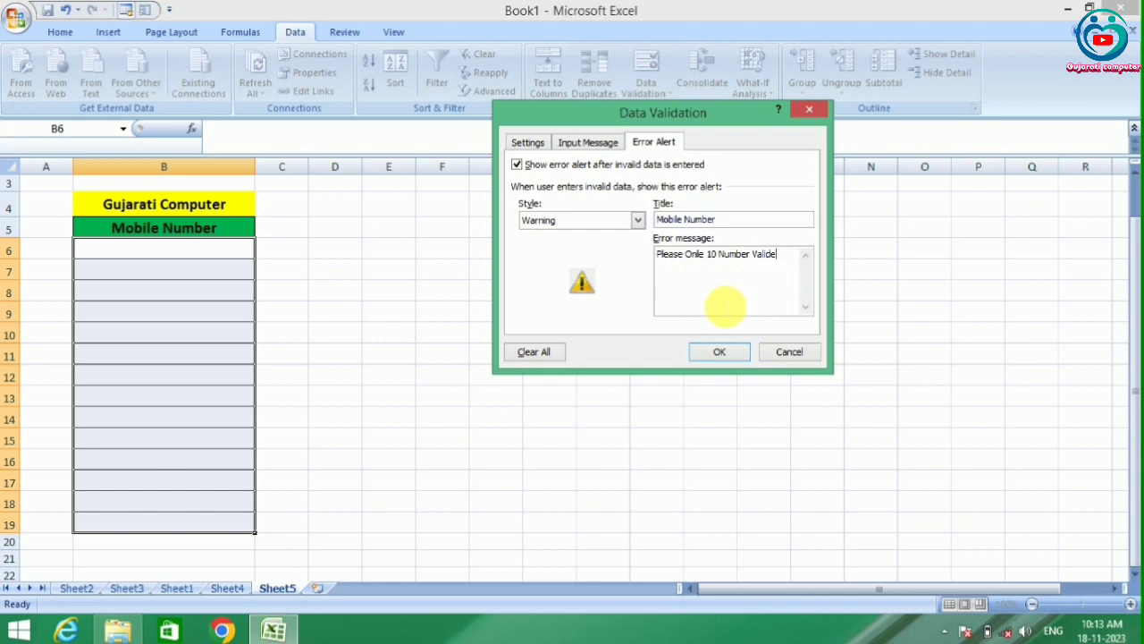
Apply the validation rules, then select B6 to show the 'Mobile Number' input tip
{"action": "left_click", "coordinate": [716, 355]}
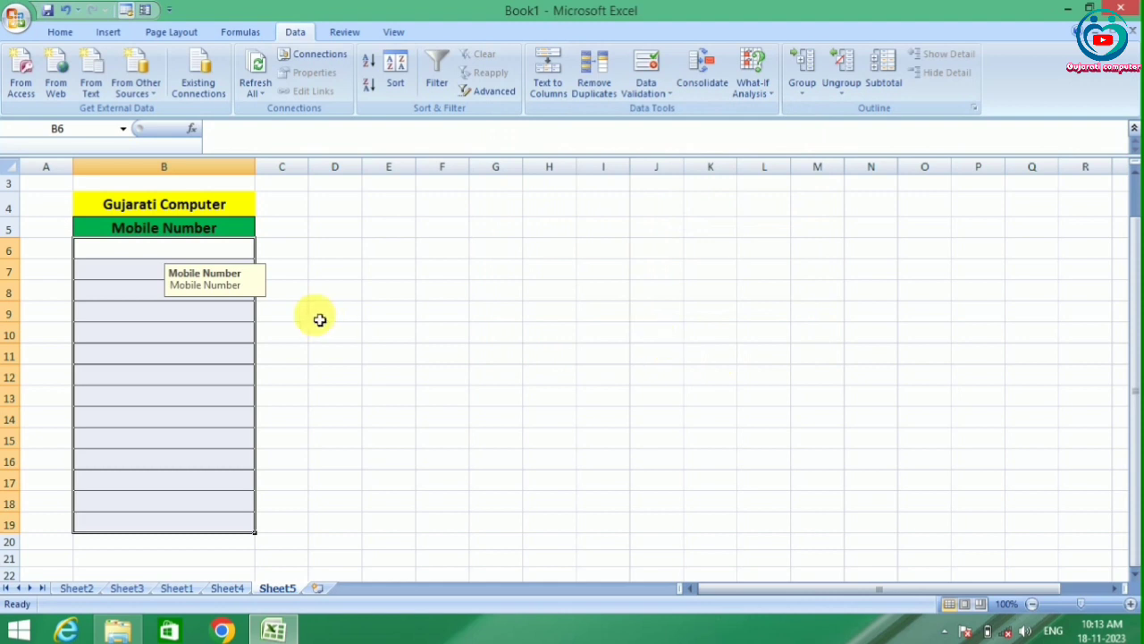
{"action": "left_click", "coordinate": [160, 265]}
{"action": "left_click", "coordinate": [427, 309]}
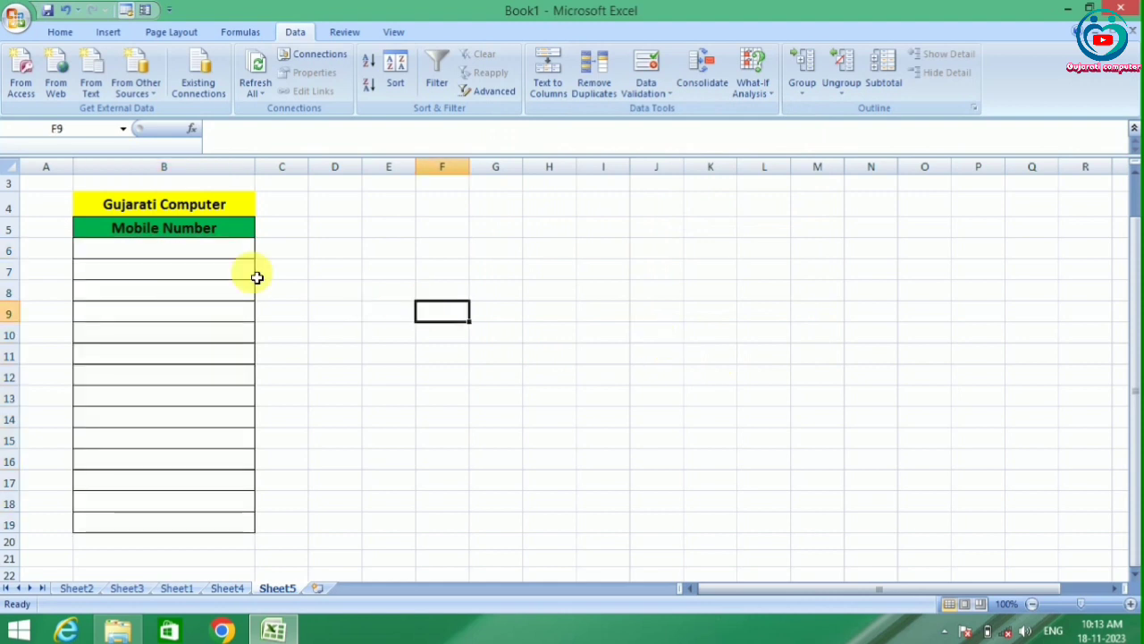
{"action": "left_click", "coordinate": [236, 254]}
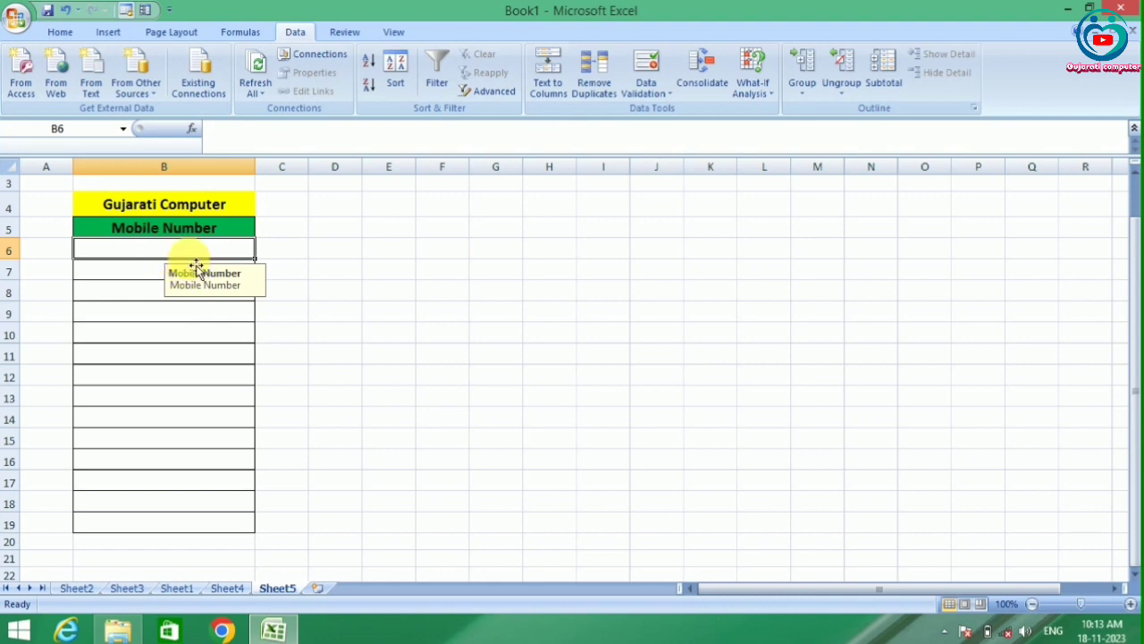
Change the B6:B19 input message to 'Enter Only 10 Numbers' and apply it
{"action": "left_click", "coordinate": [668, 93]}
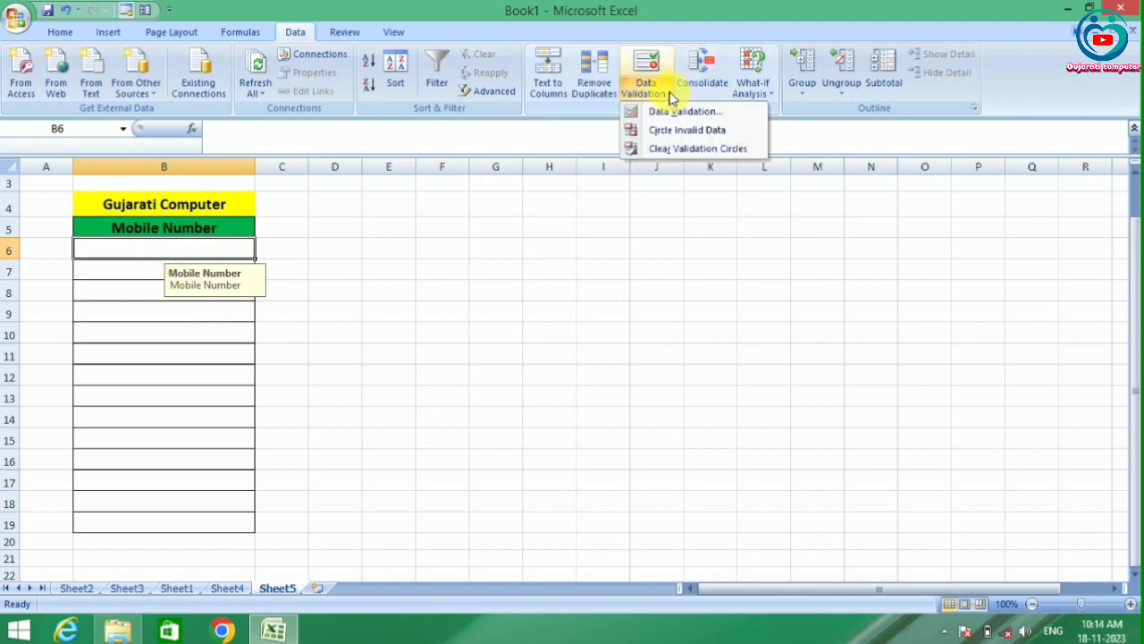
{"action": "left_click", "coordinate": [676, 112]}
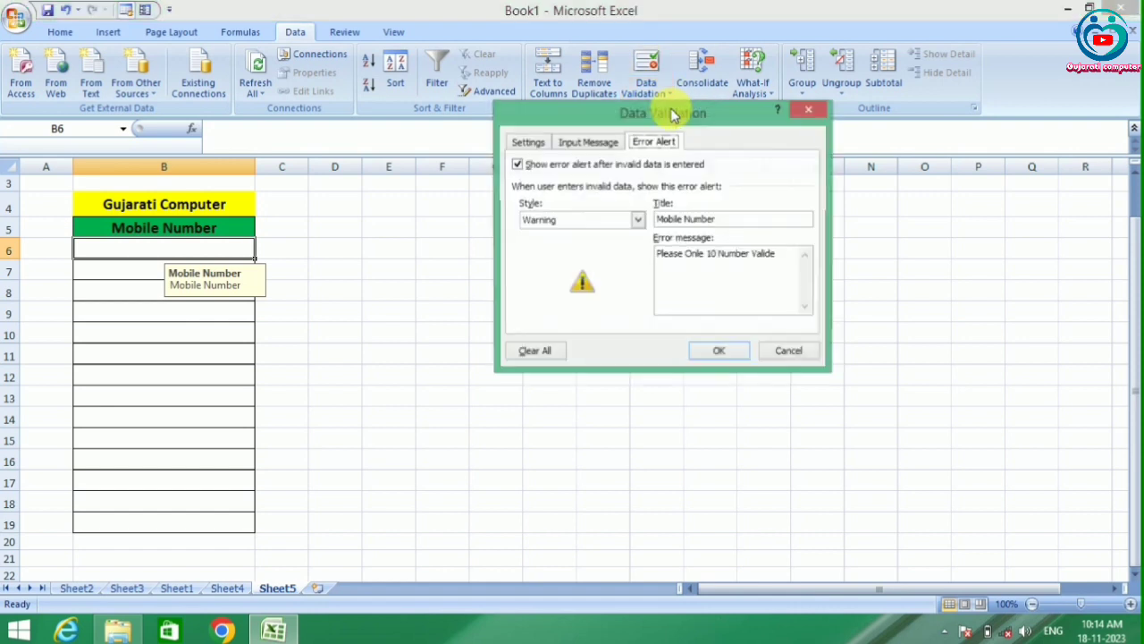
{"action": "left_click", "coordinate": [579, 143]}
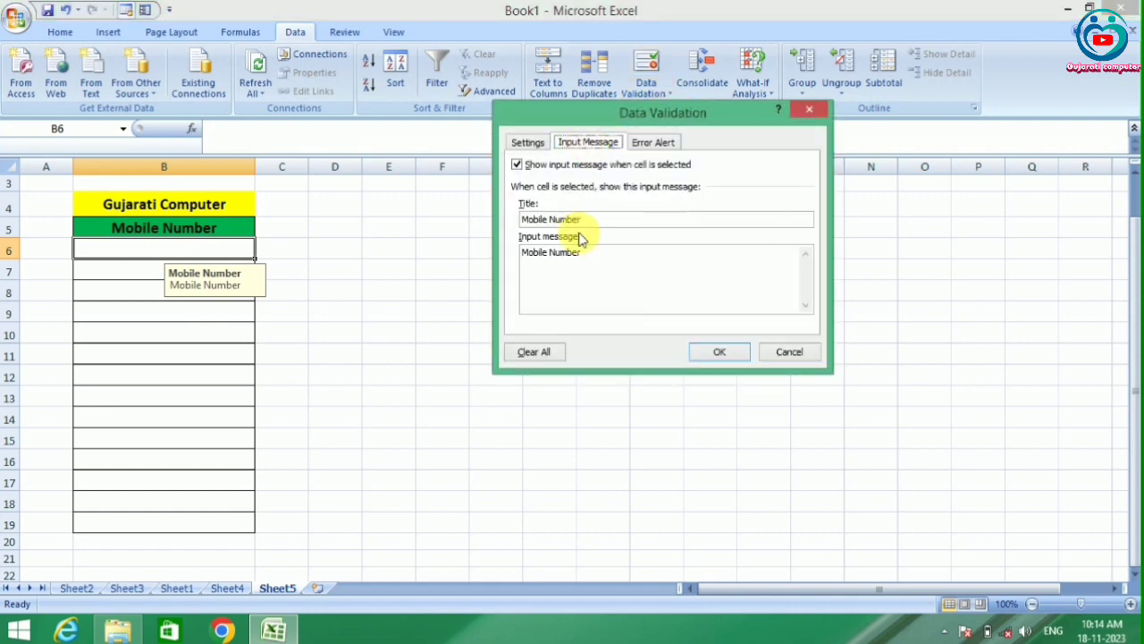
{"action": "left_click", "coordinate": [587, 266]}
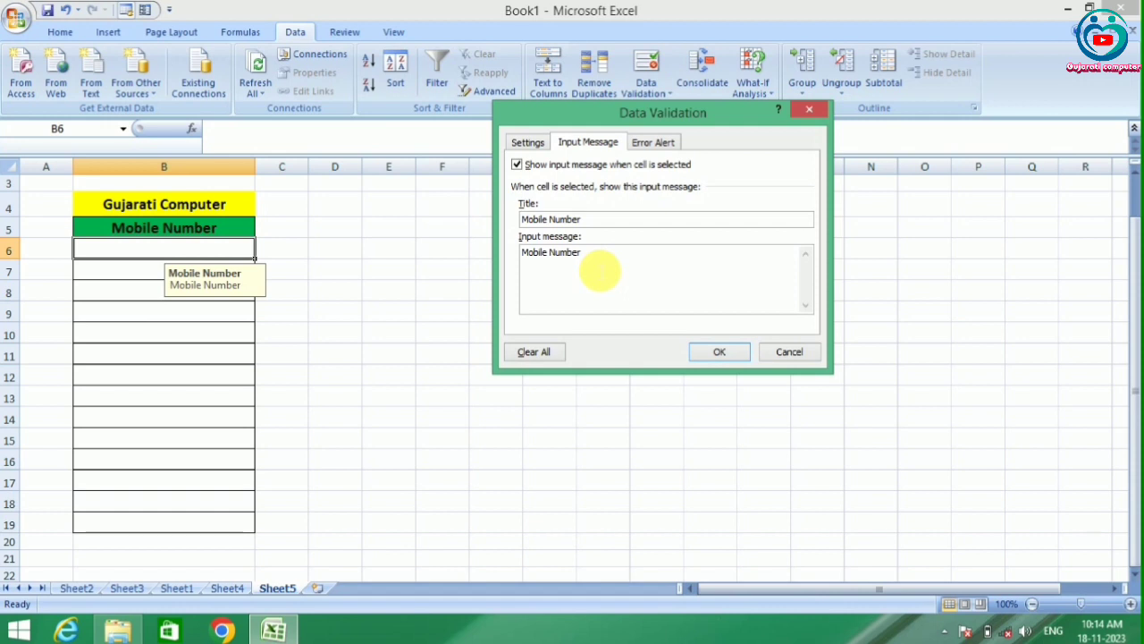
{"action": "key", "text": "BackSpace"}
{"action": "key", "text": "BackSpace"}
{"action": "key", "text": "BackSpace"}
{"action": "type", "text": "Enter"}
{"action": "type", "text": " Only"}
{"action": "type", "text": " 10 Numb"}
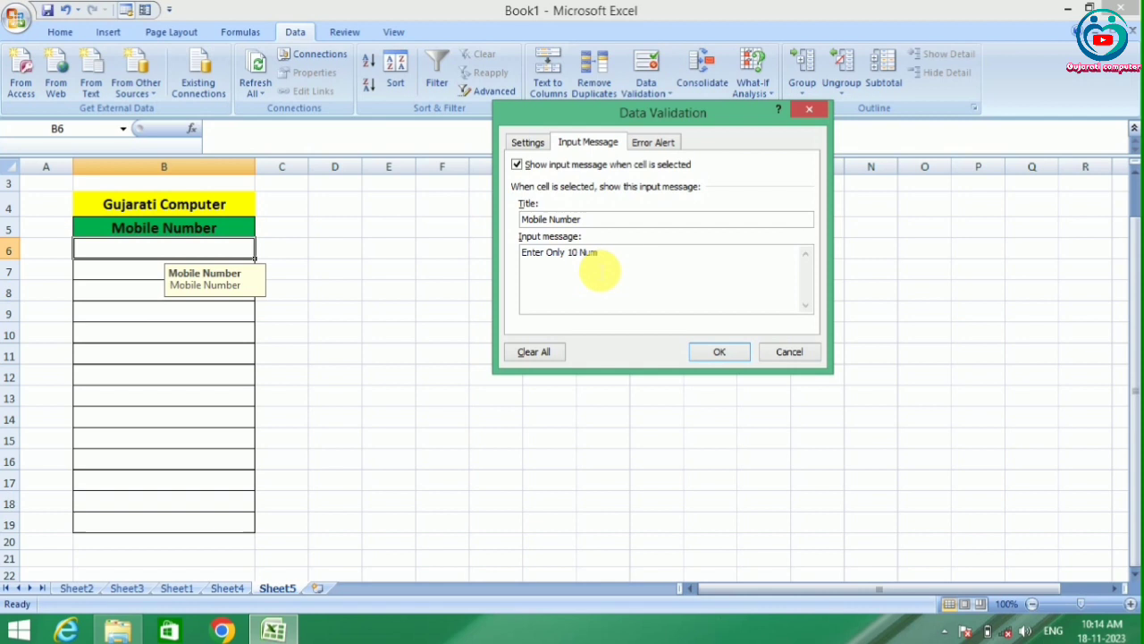
{"action": "type", "text": "er"}
{"action": "left_click", "coordinate": [719, 352]}
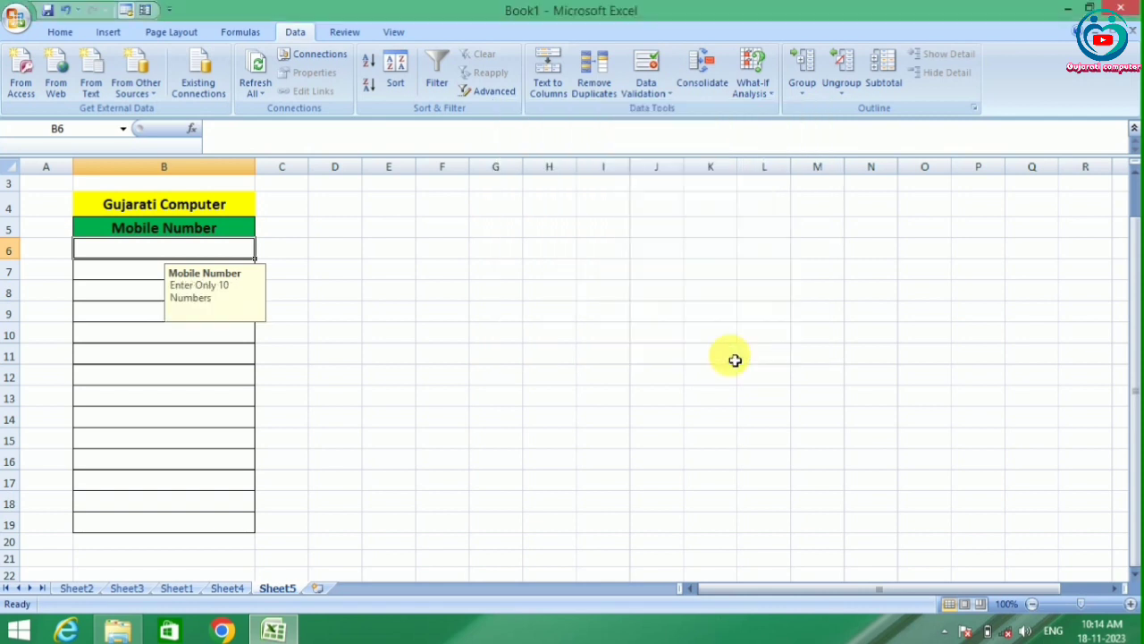
Check the input tip on B7, then select the Mobile Number range B6:B19
{"action": "left_click", "coordinate": [152, 268]}
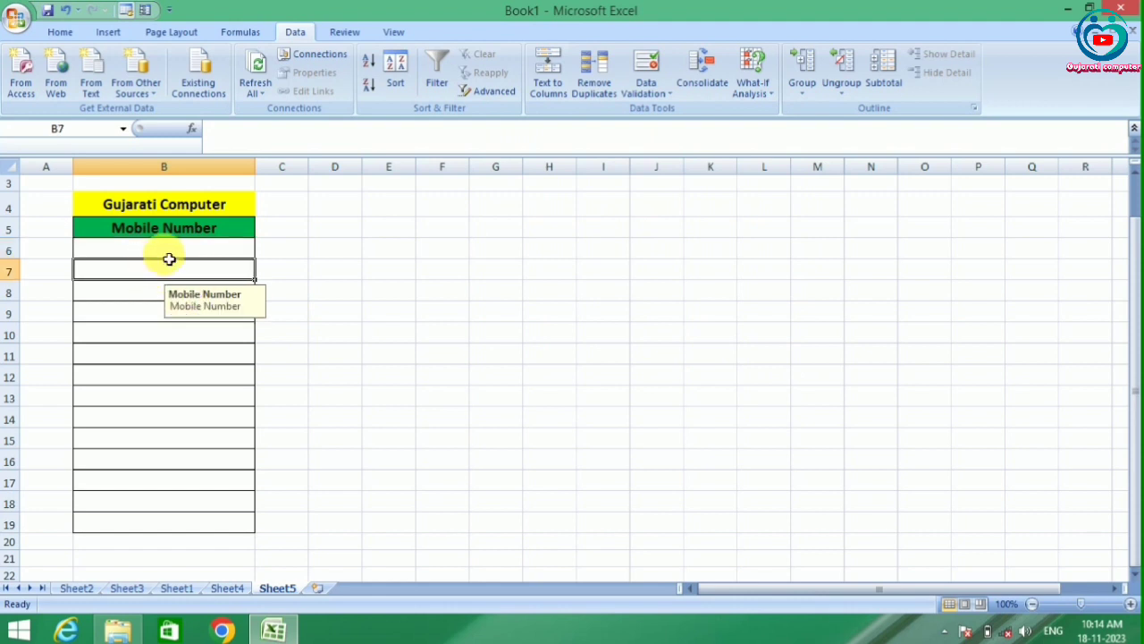
{"action": "left_click", "coordinate": [166, 252]}
{"action": "left_click_drag", "start_coordinate": [172, 269], "coordinate": [221, 523]}
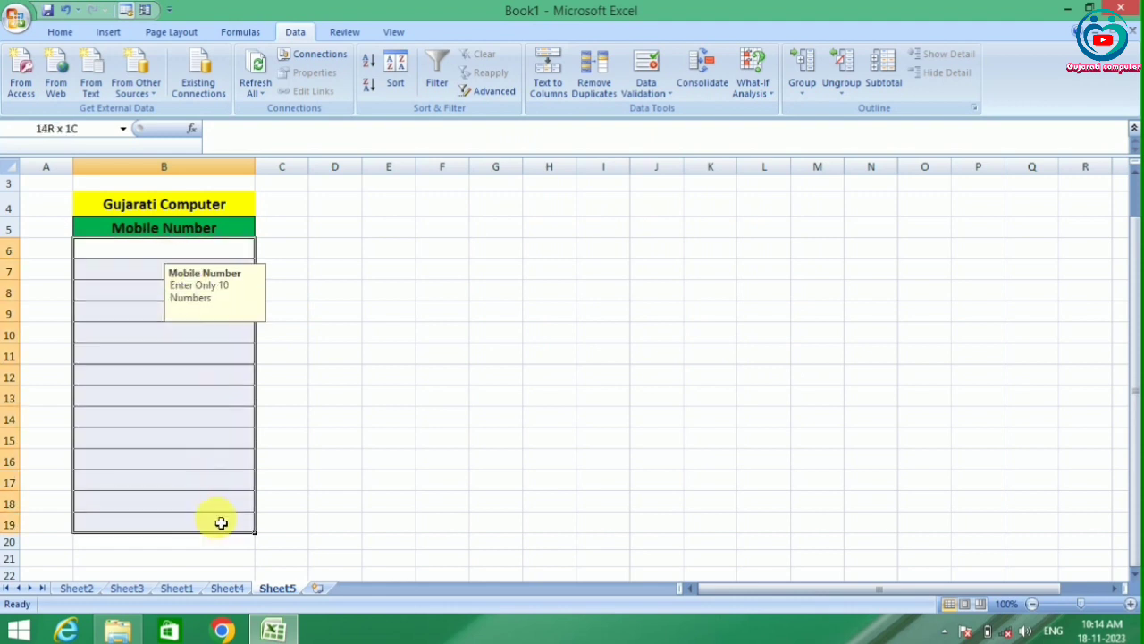
Erase the mixed validation on B6:B19 and set the criteria to Text length equal to
{"action": "left_click", "coordinate": [647, 86]}
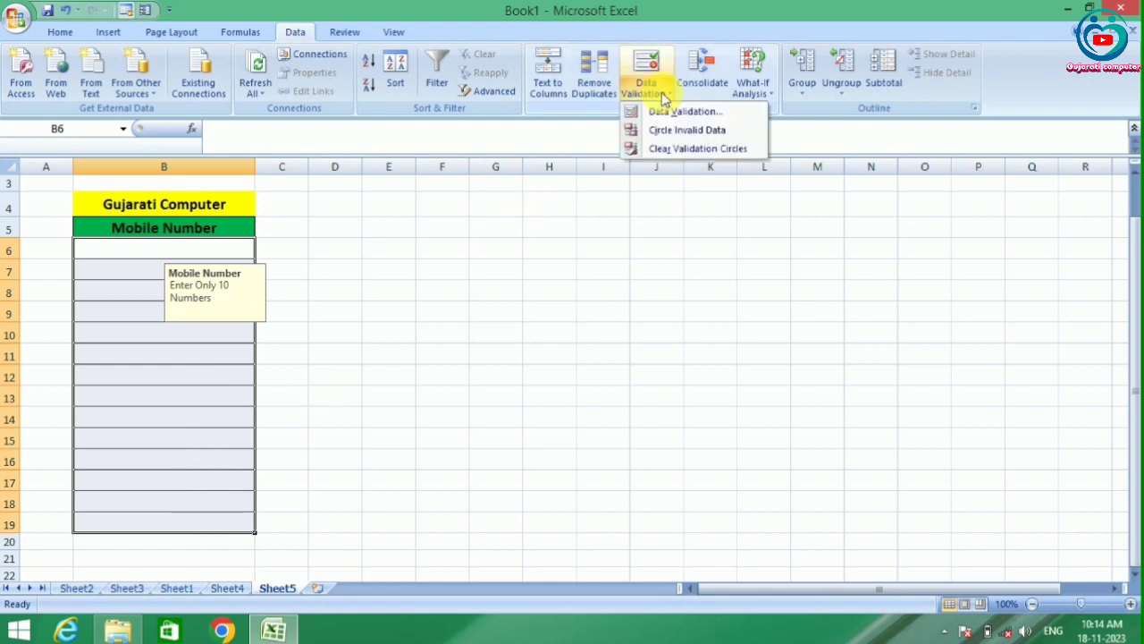
{"action": "left_click", "coordinate": [663, 115]}
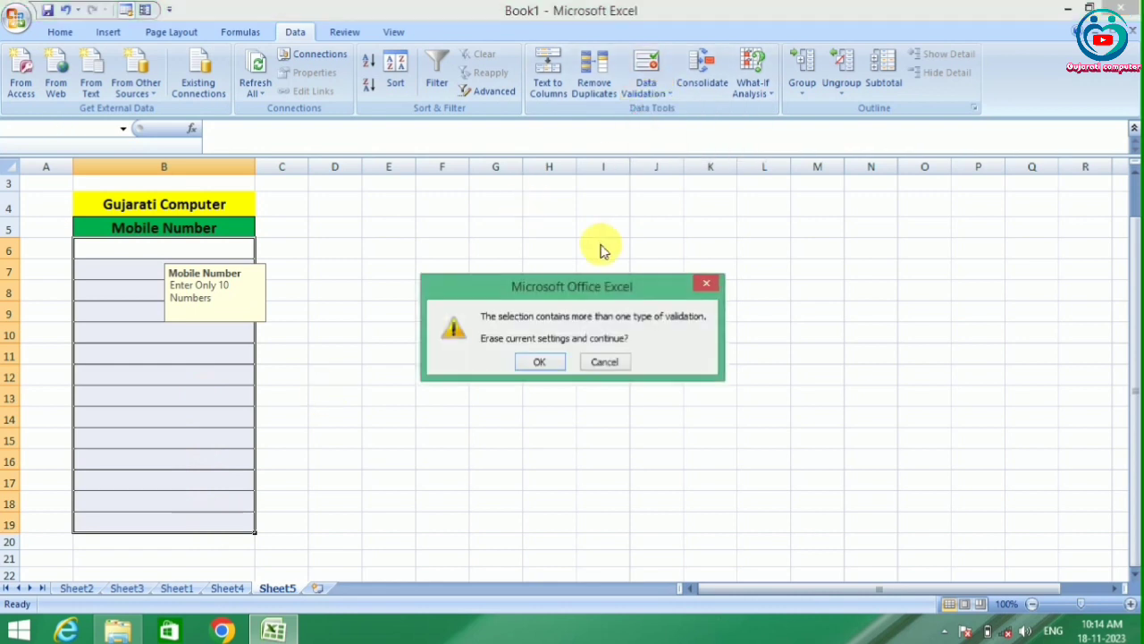
{"action": "left_click", "coordinate": [539, 365]}
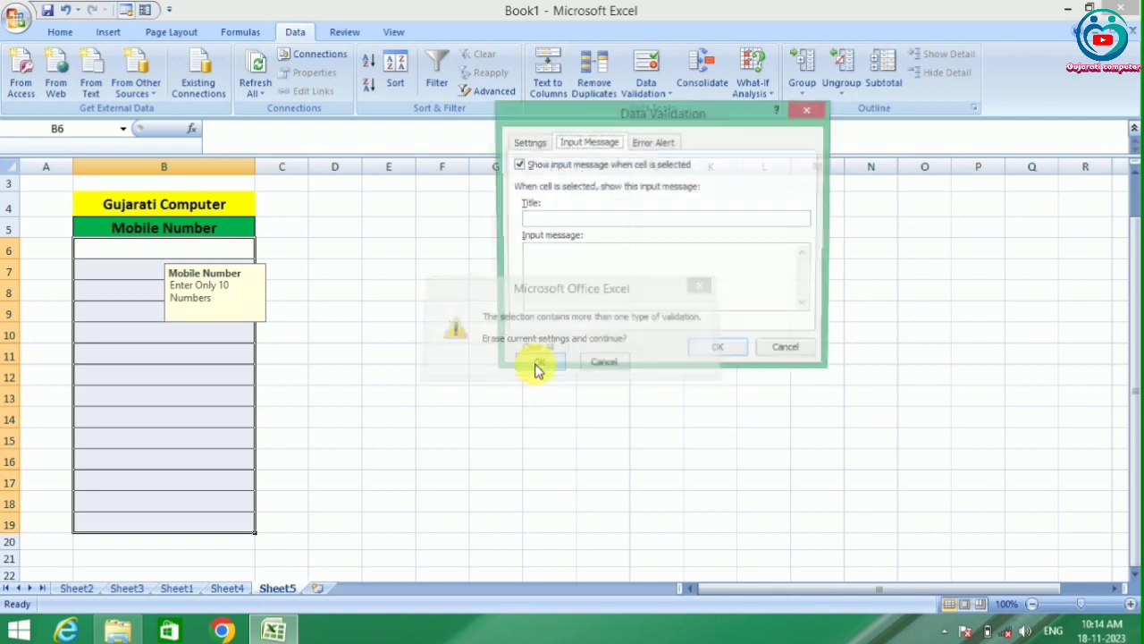
{"action": "left_click", "coordinate": [528, 143]}
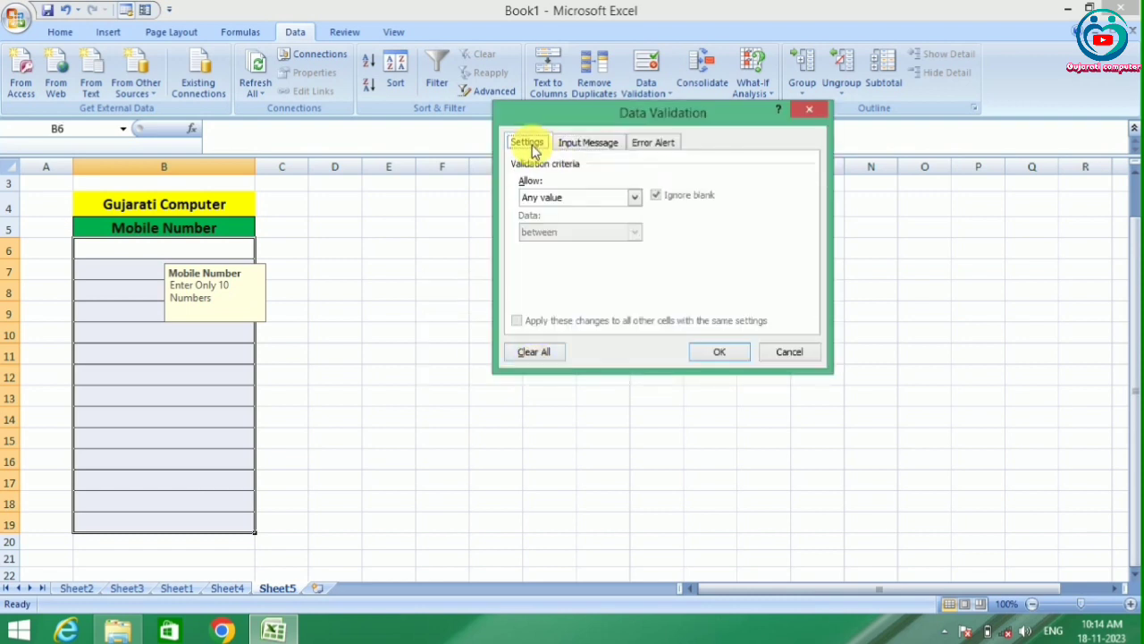
{"action": "left_click", "coordinate": [633, 197]}
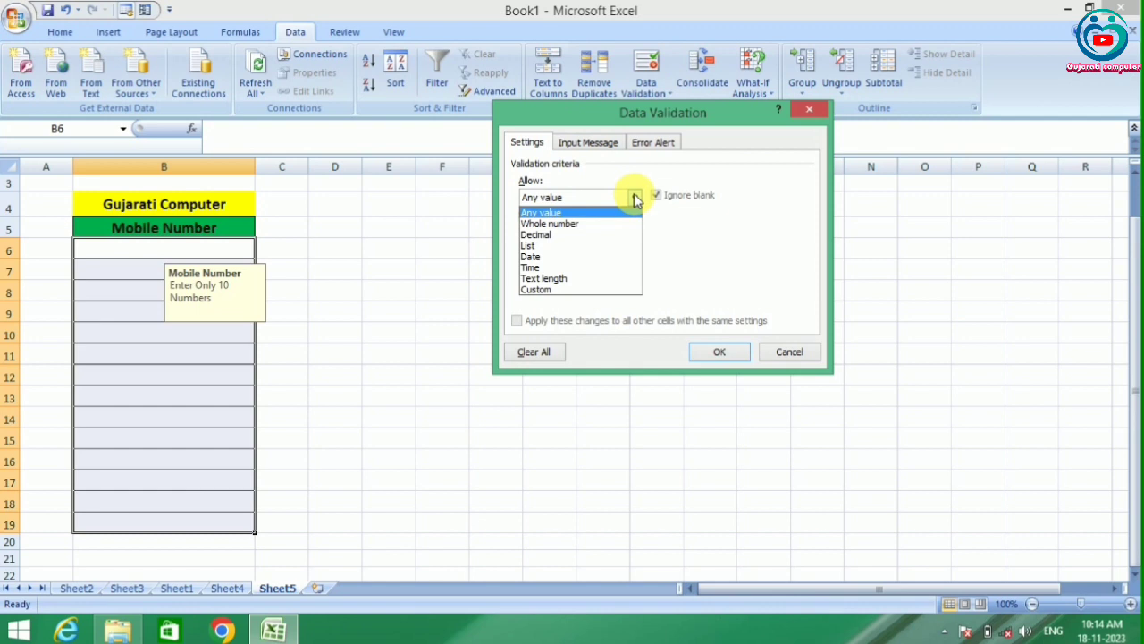
{"action": "left_click", "coordinate": [581, 279]}
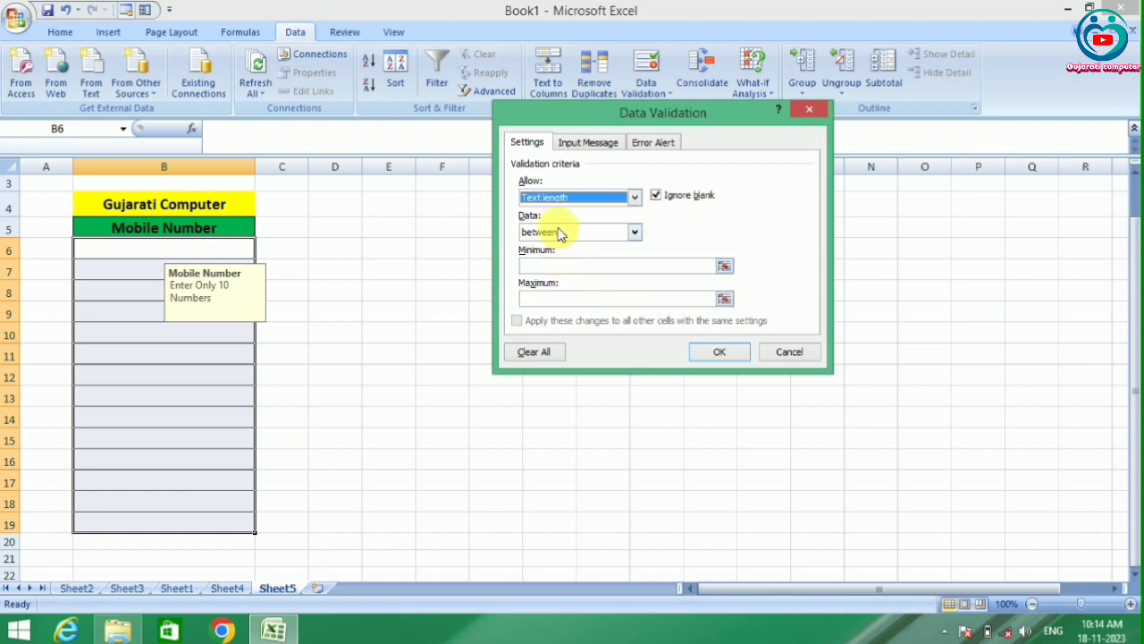
{"action": "left_click", "coordinate": [635, 231]}
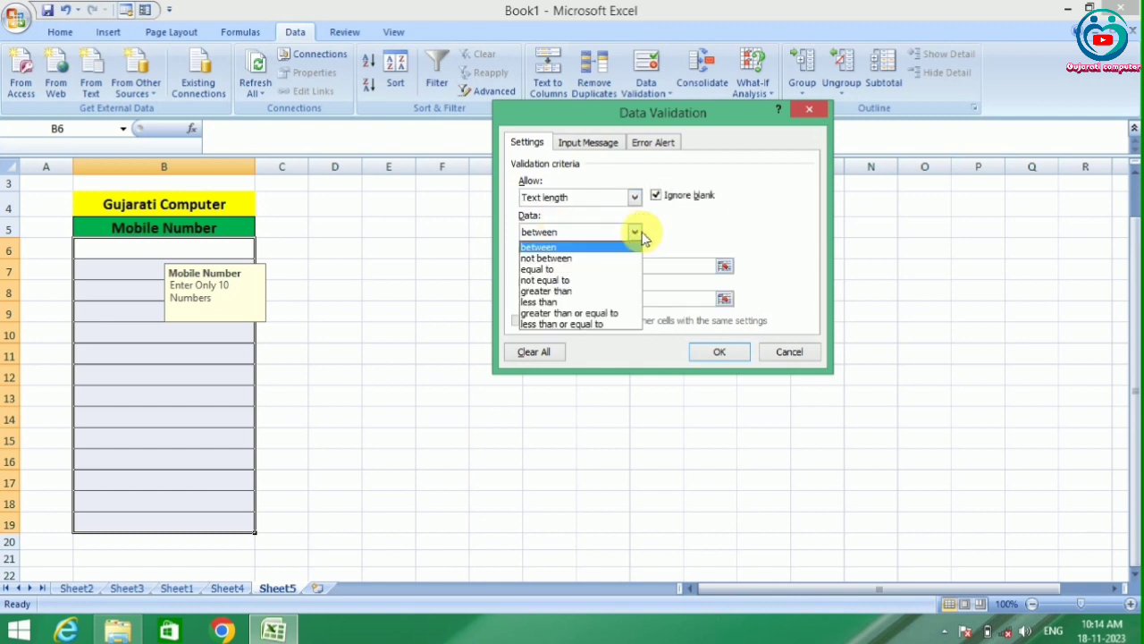
{"action": "left_click", "coordinate": [591, 268]}
{"action": "left_click", "coordinate": [588, 267]}
Set length 10, and add an input message titled 'Mobile Number' reading 'Onlt 10 Number Entry'
{"action": "type", "text": "10"}
{"action": "left_click", "coordinate": [585, 143]}
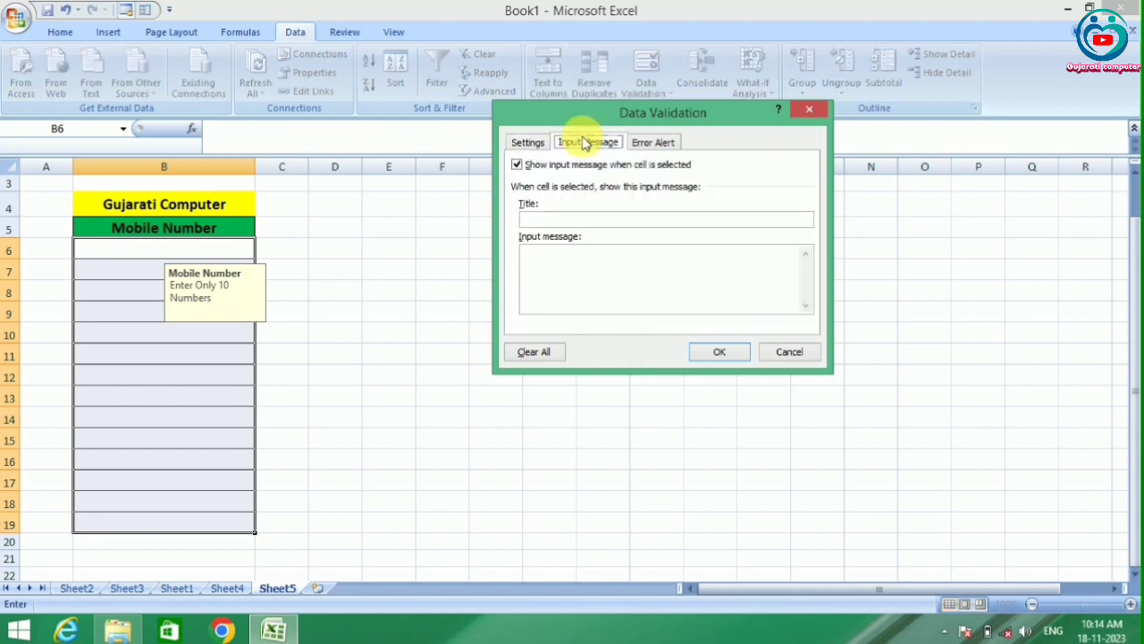
{"action": "left_click", "coordinate": [597, 221]}
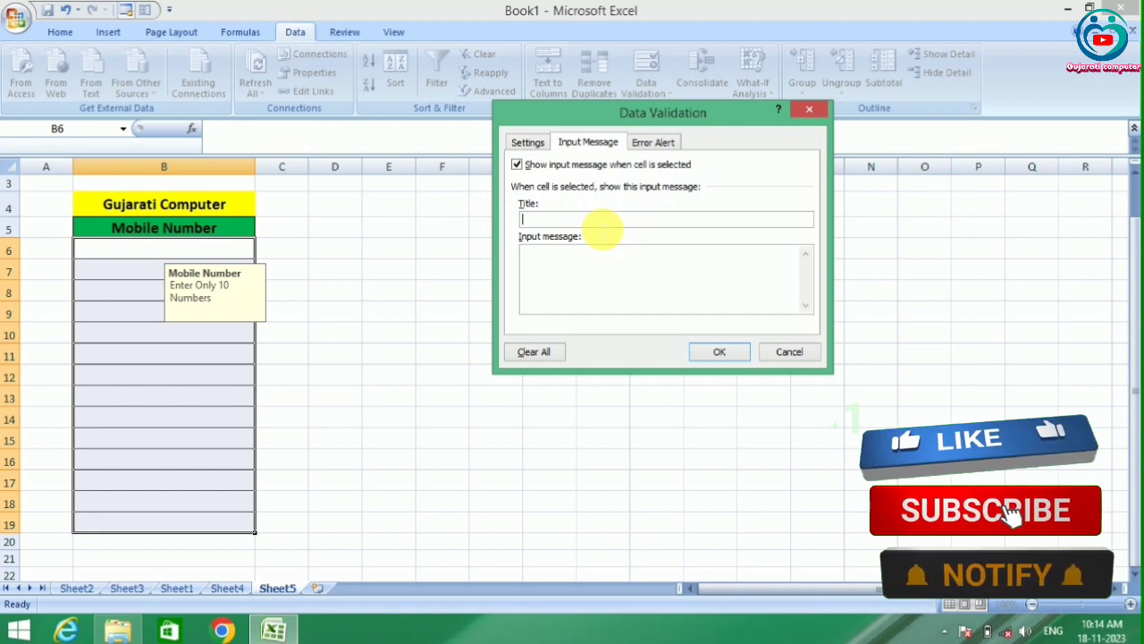
{"action": "type", "text": "Mobil"}
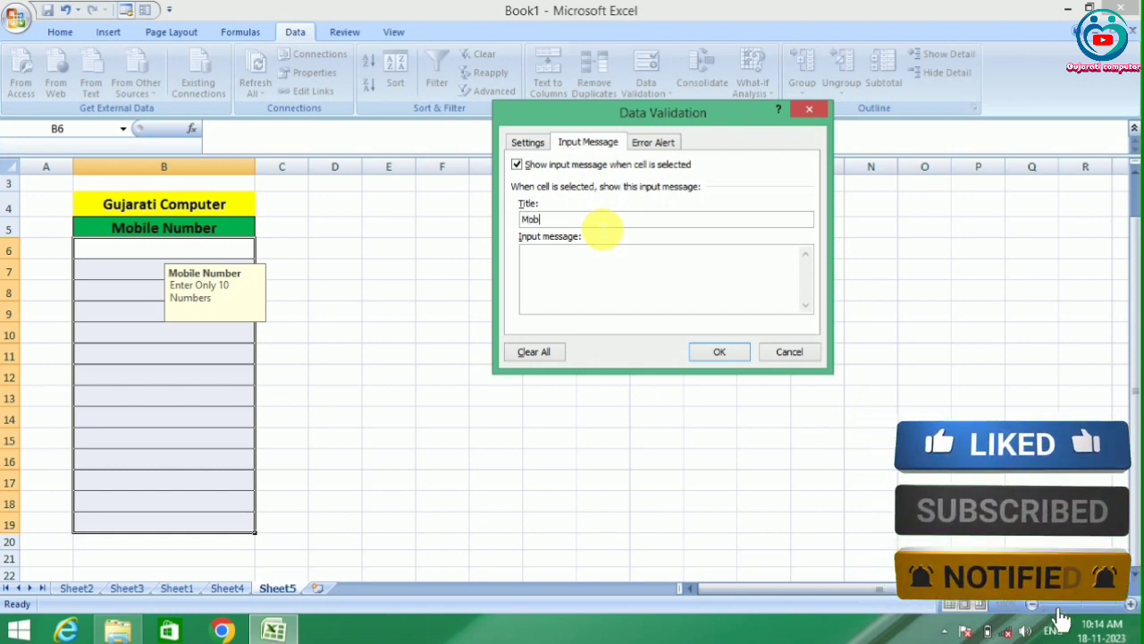
{"action": "type", "text": "e Number"}
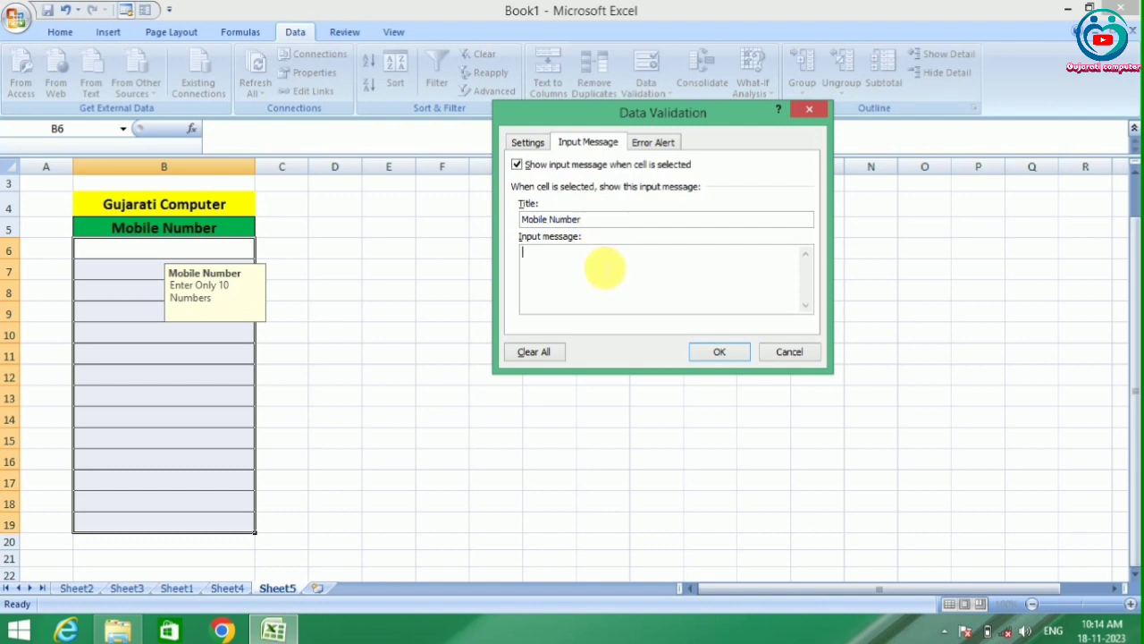
{"action": "type", "text": "Ont"}
{"action": "key", "text": "BackSpace"}
{"action": "type", "text": "t 10 N"}
{"action": "type", "text": "umber "}
{"action": "type", "text": "Ent"}
{"action": "type", "text": "ry"}
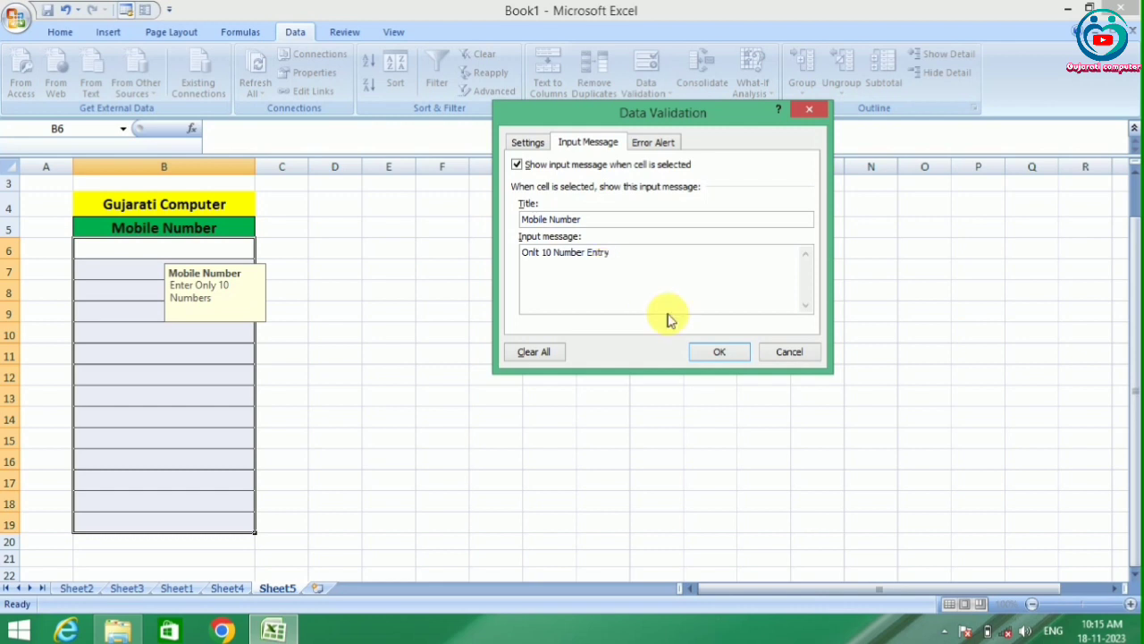
Make the error alert Warning style, titled 'Mobile Number', with message 'Please only 10 Number Valid'
{"action": "left_click", "coordinate": [650, 147]}
{"action": "left_click", "coordinate": [637, 221]}
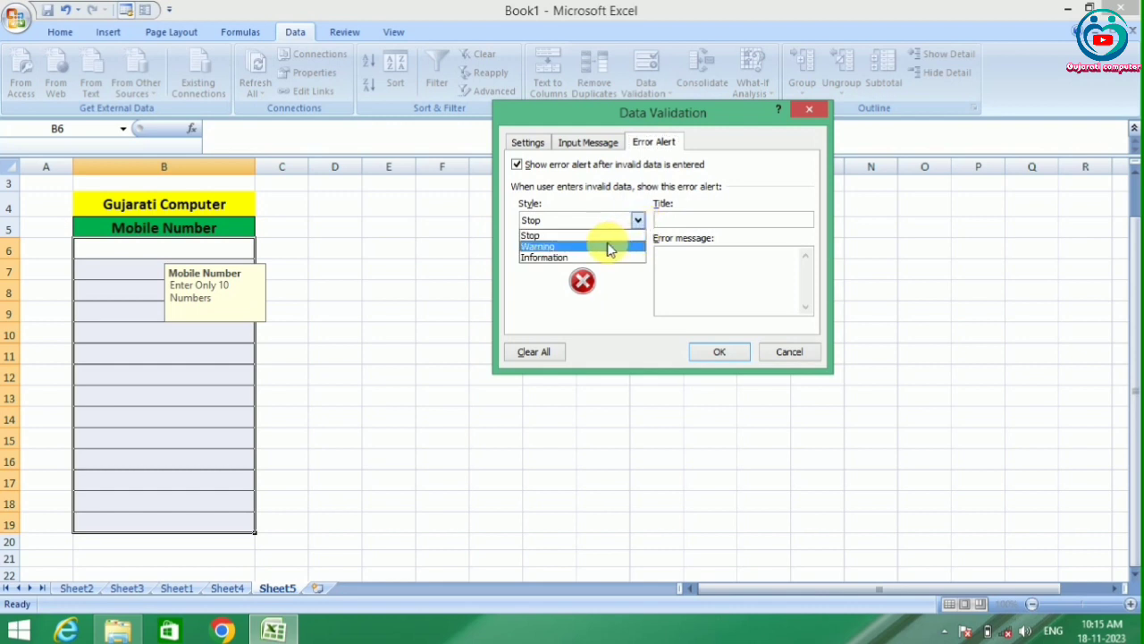
{"action": "left_click", "coordinate": [608, 246]}
{"action": "left_click", "coordinate": [722, 220]}
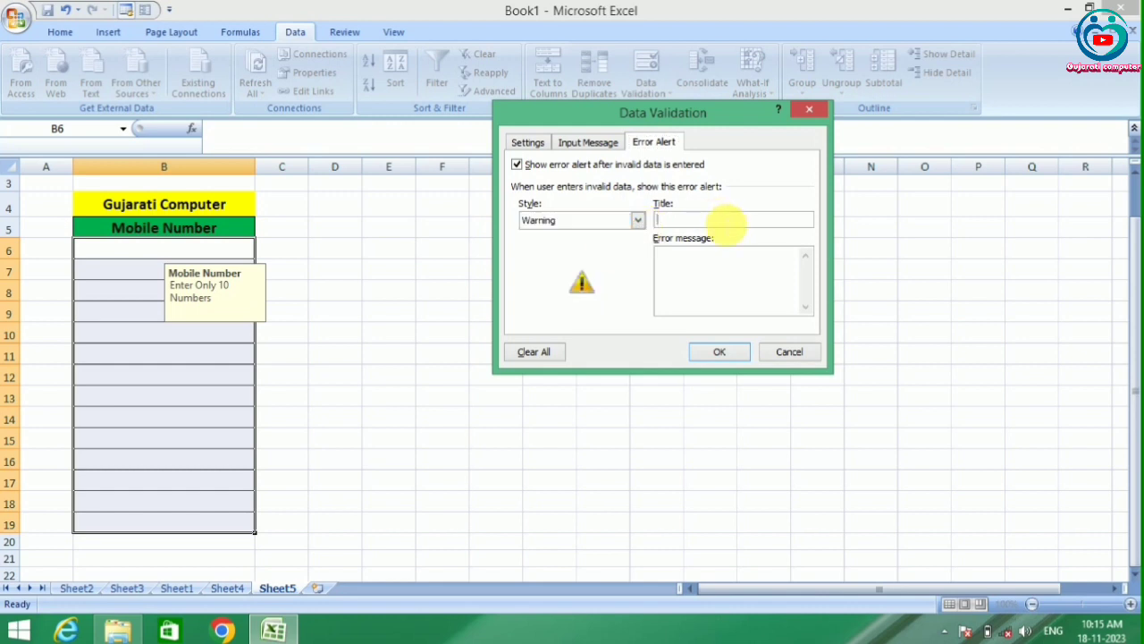
{"action": "type", "text": "Mo"}
{"action": "type", "text": "bile Number"}
{"action": "left_click", "coordinate": [717, 280]}
{"action": "type", "text": "Pl"}
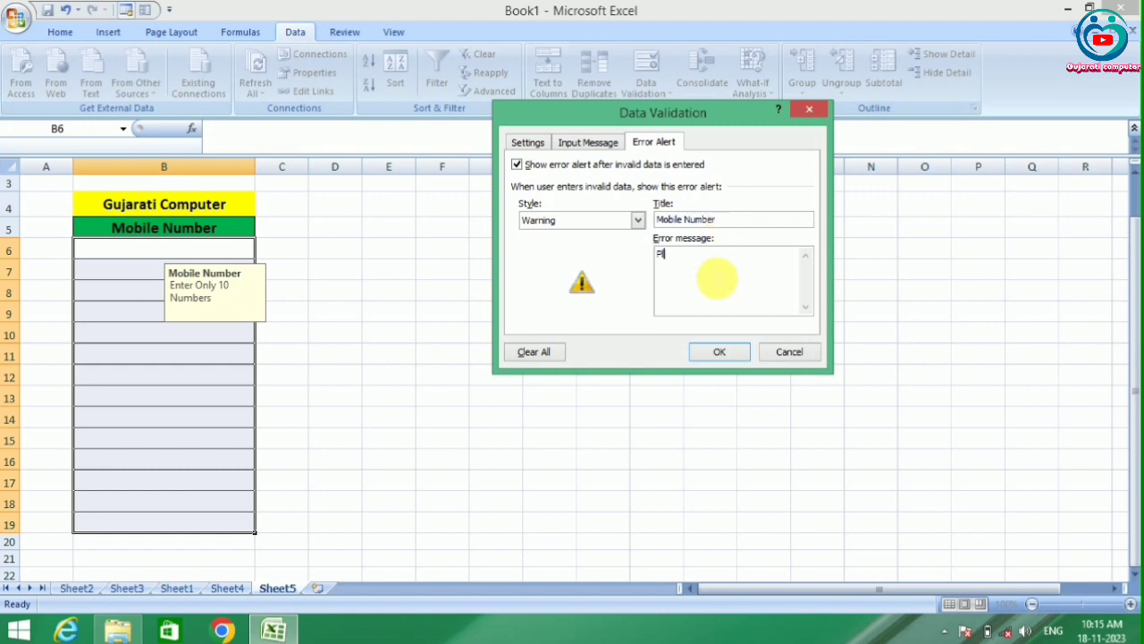
{"action": "type", "text": "ease only "}
{"action": "type", "text": "10"}
{"action": "type", "text": " Number V"}
{"action": "type", "text": "alid"}
Apply the validation, check B6's input tip, and reselect B6:B19
{"action": "left_click", "coordinate": [718, 350]}
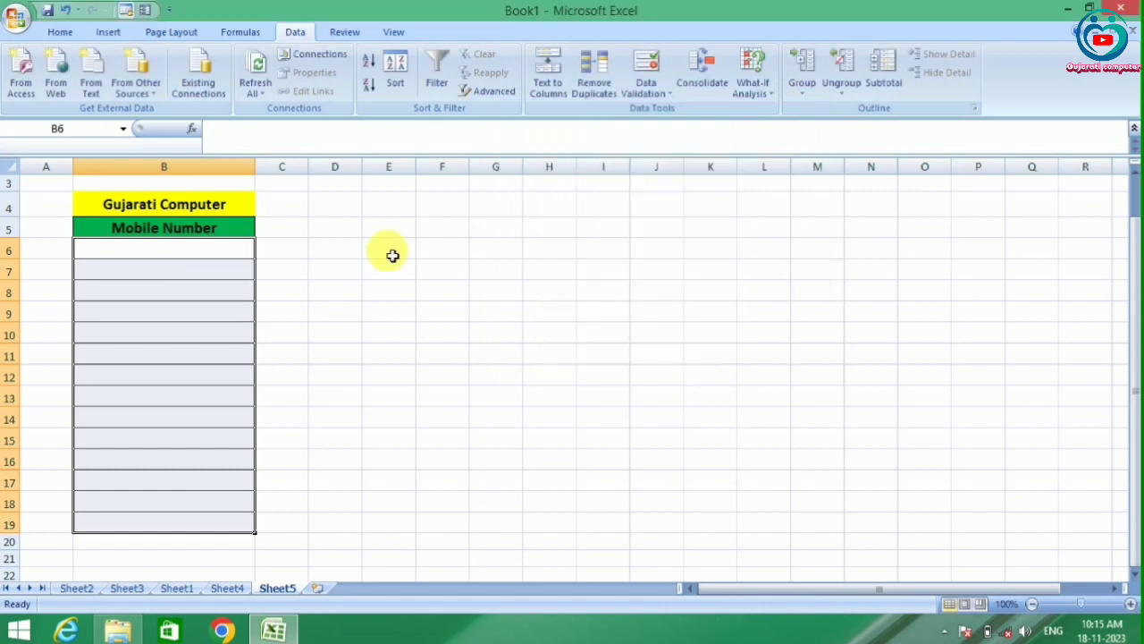
{"action": "left_click", "coordinate": [228, 253]}
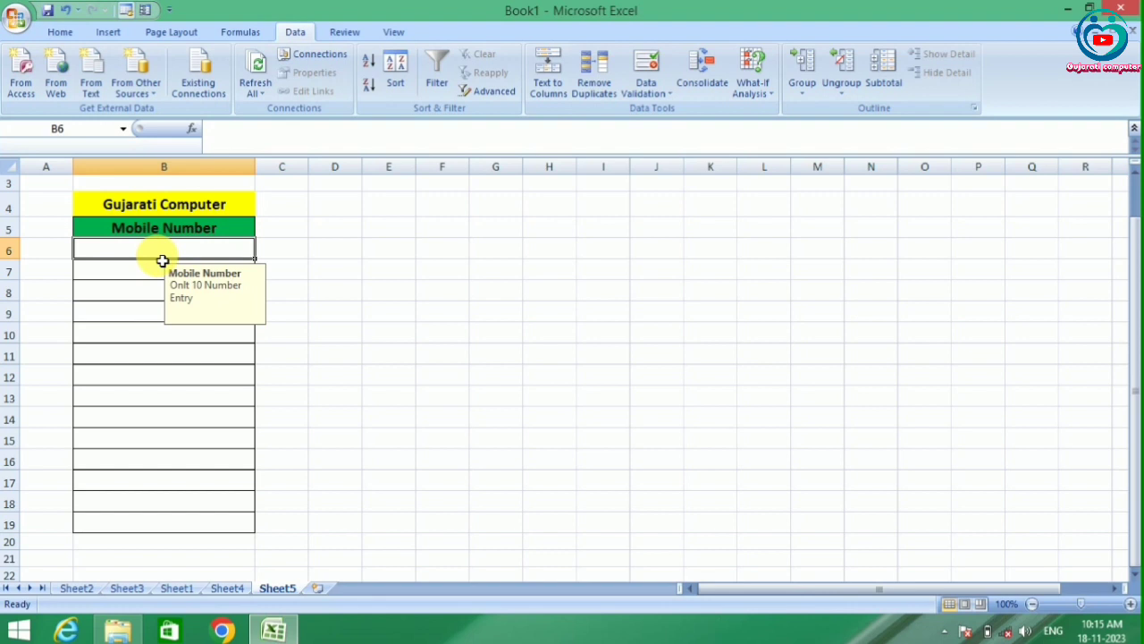
{"action": "left_click_drag", "start_coordinate": [162, 260], "coordinate": [226, 522]}
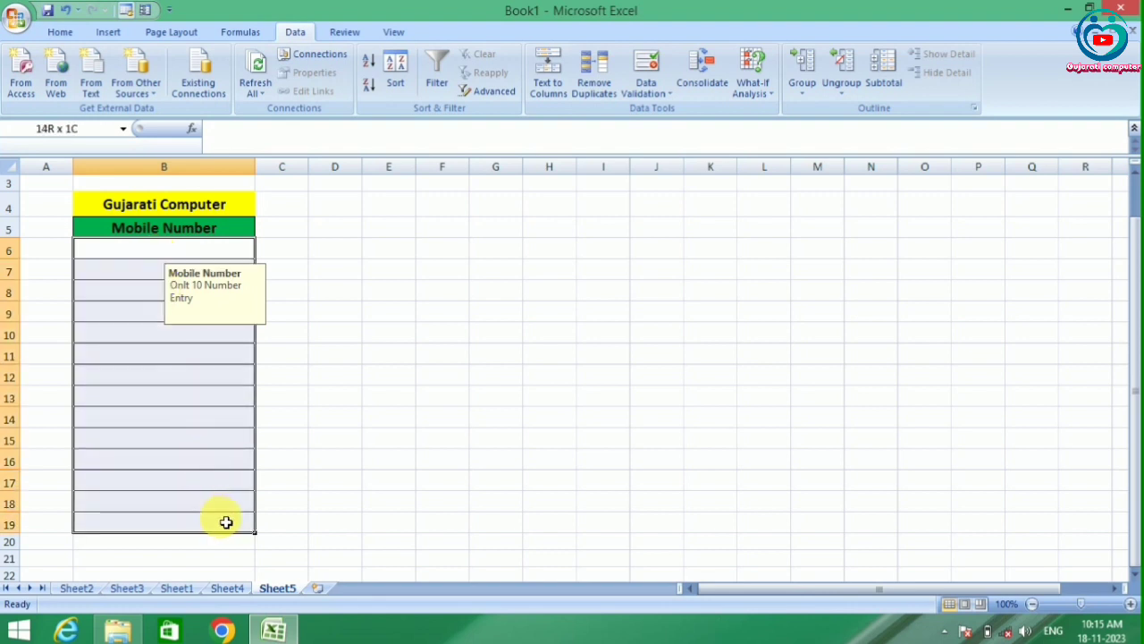
Correct the input message from 'Onlt' to 'Only 10 Number Entry' and apply it
{"action": "left_click", "coordinate": [658, 93]}
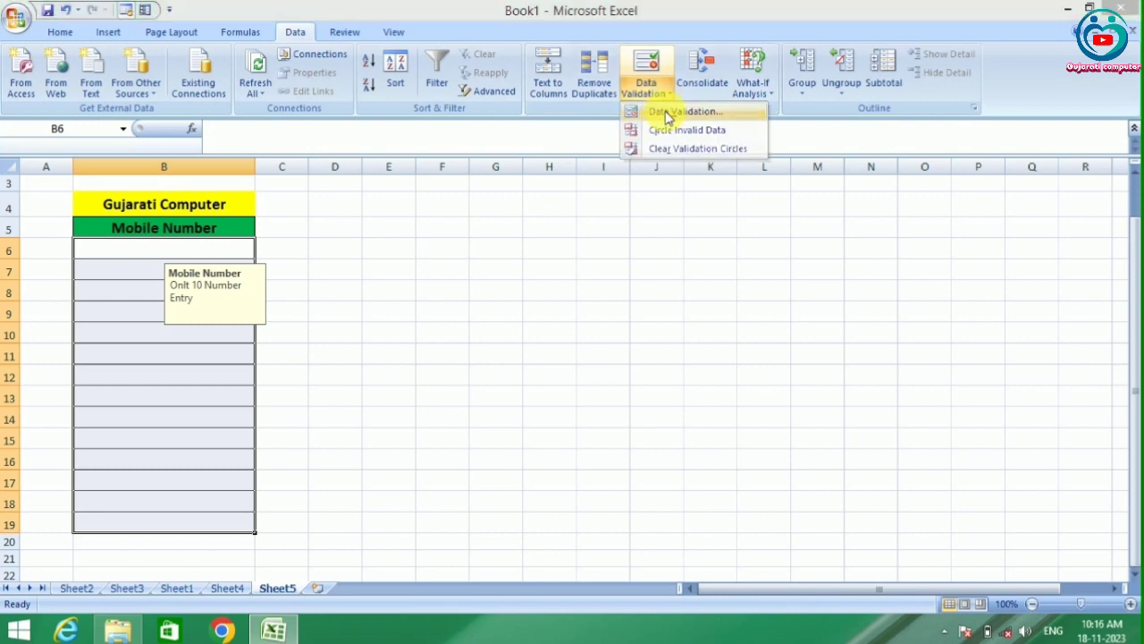
{"action": "left_click", "coordinate": [666, 112]}
{"action": "left_click", "coordinate": [596, 145]}
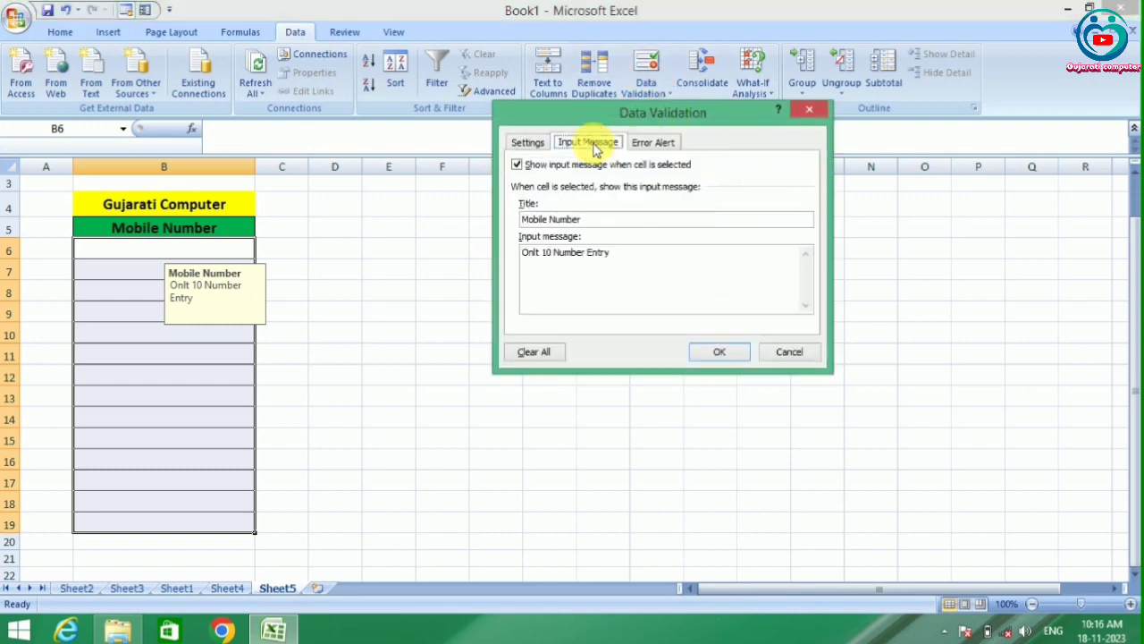
{"action": "left_click", "coordinate": [542, 259]}
{"action": "key", "text": "BackSpace"}
{"action": "type", "text": "y"}
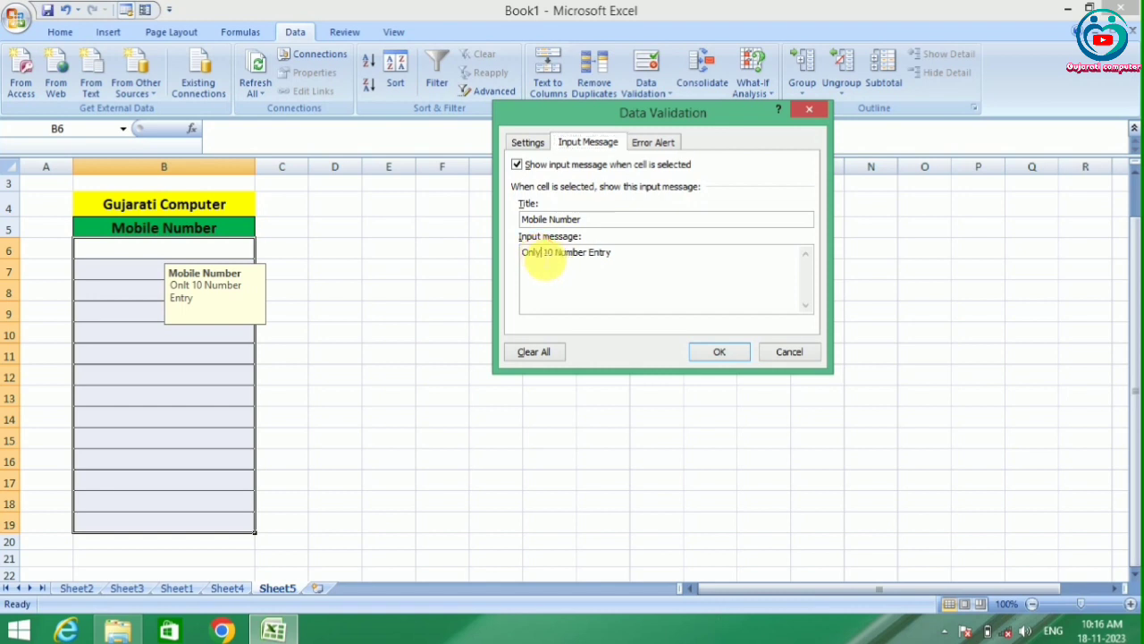
{"action": "left_click", "coordinate": [721, 352]}
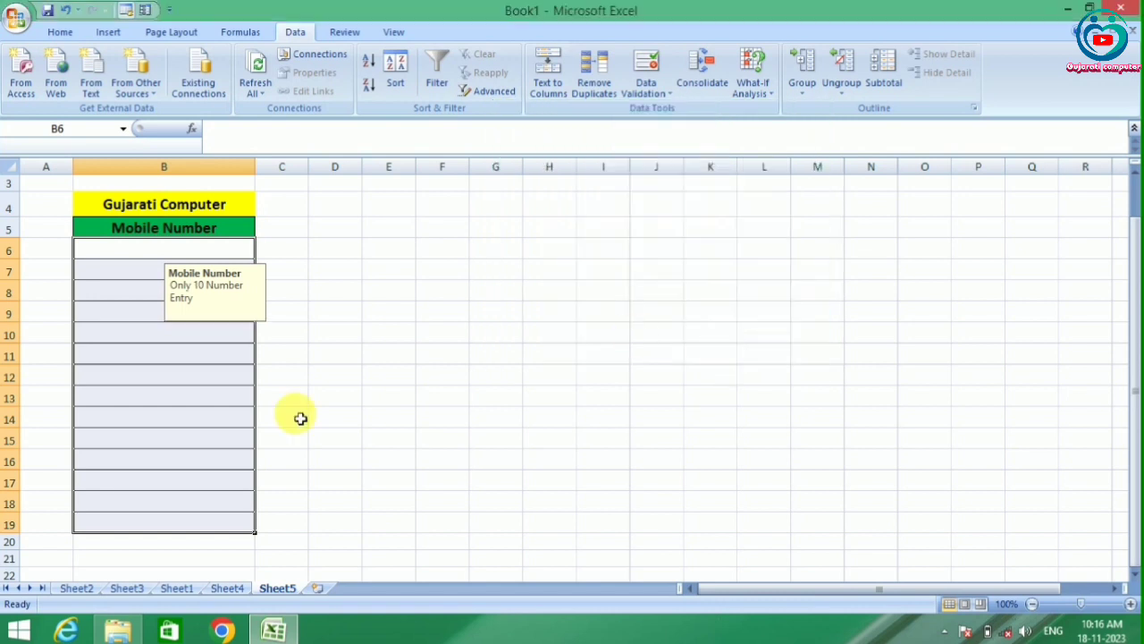
{"action": "left_click", "coordinate": [237, 377]}
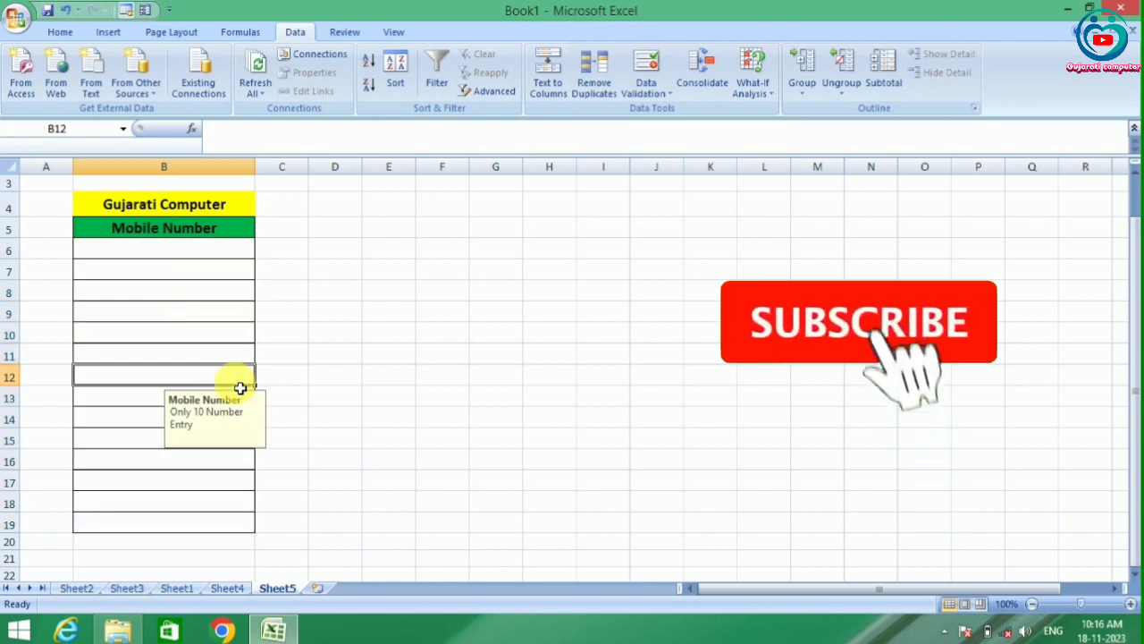
{"action": "left_click", "coordinate": [454, 249]}
{"action": "left_click", "coordinate": [496, 250]}
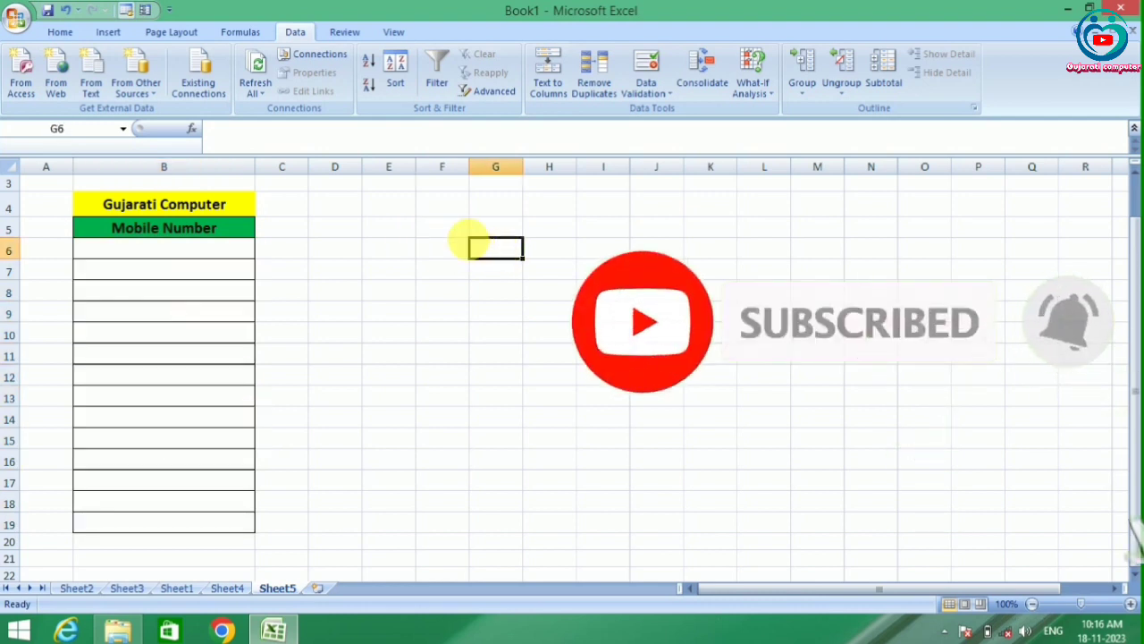
{"action": "left_click", "coordinate": [242, 215]}
{"action": "left_click", "coordinate": [460, 235]}
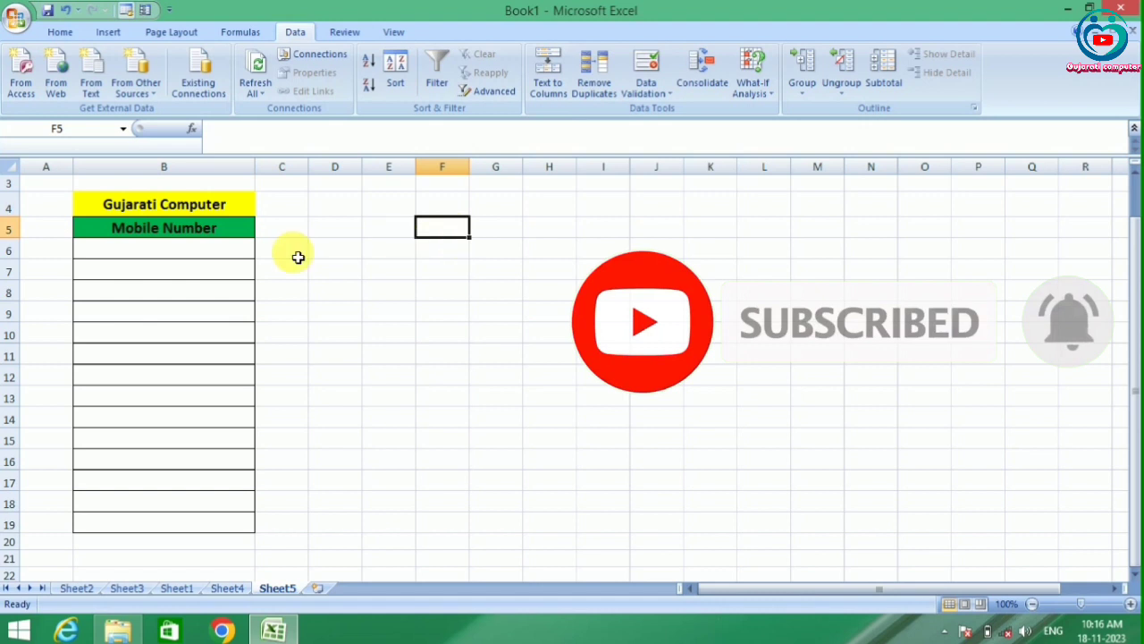
{"action": "left_click", "coordinate": [241, 254]}
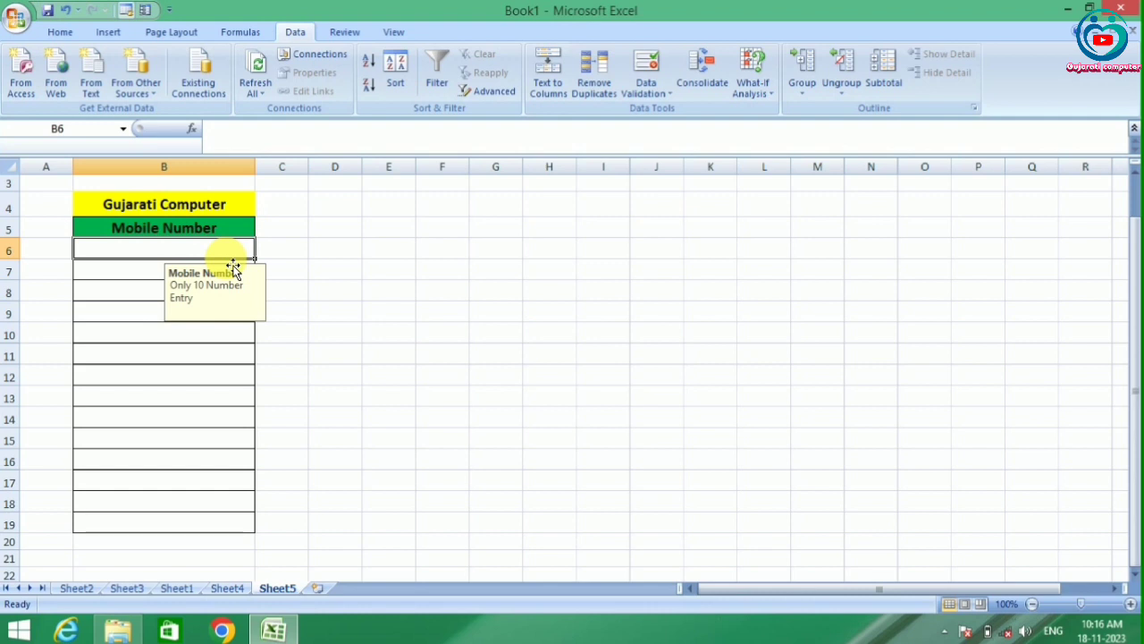
{"action": "type", "text": "12457878787878"}
{"action": "key", "text": "Return"}
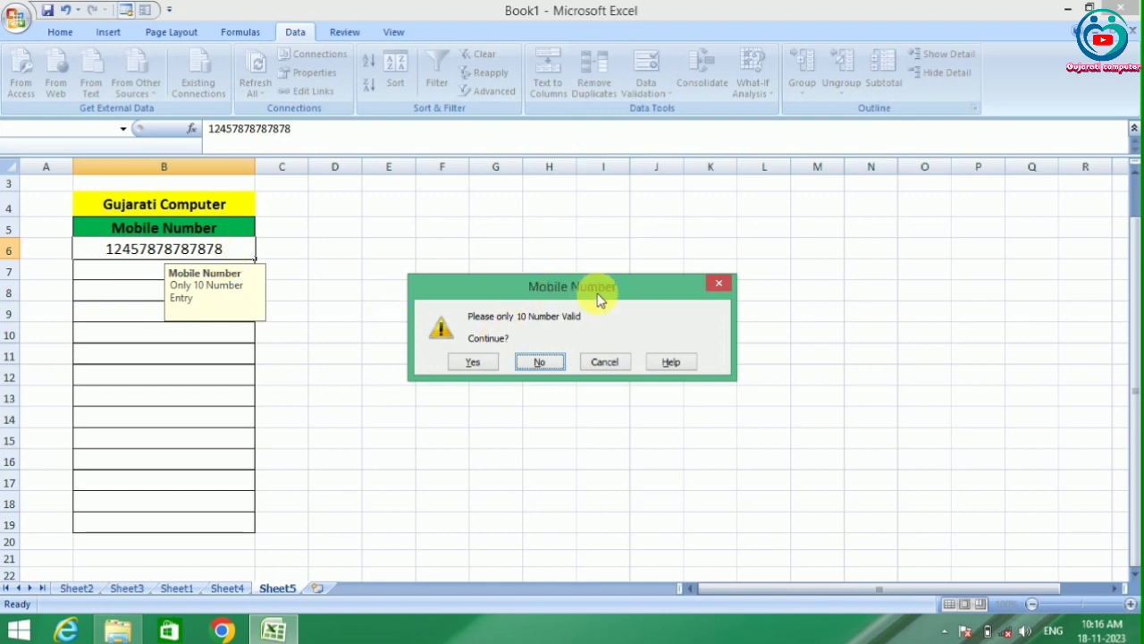
{"action": "left_click", "coordinate": [543, 362]}
{"action": "type", "text": "1234567890"}
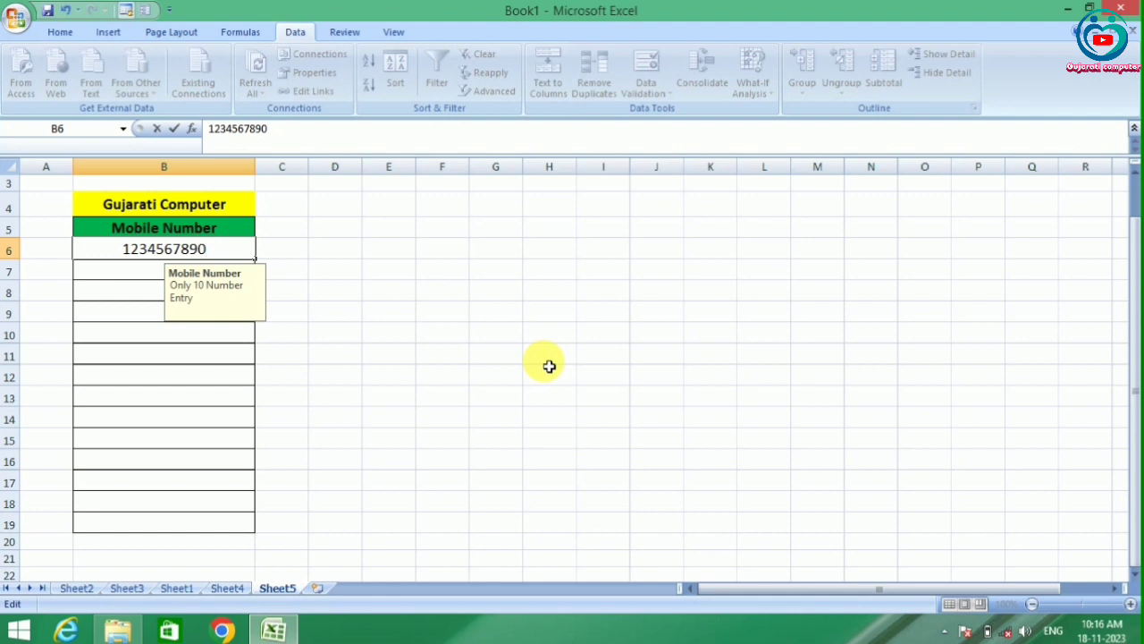
{"action": "key", "text": "Tab"}
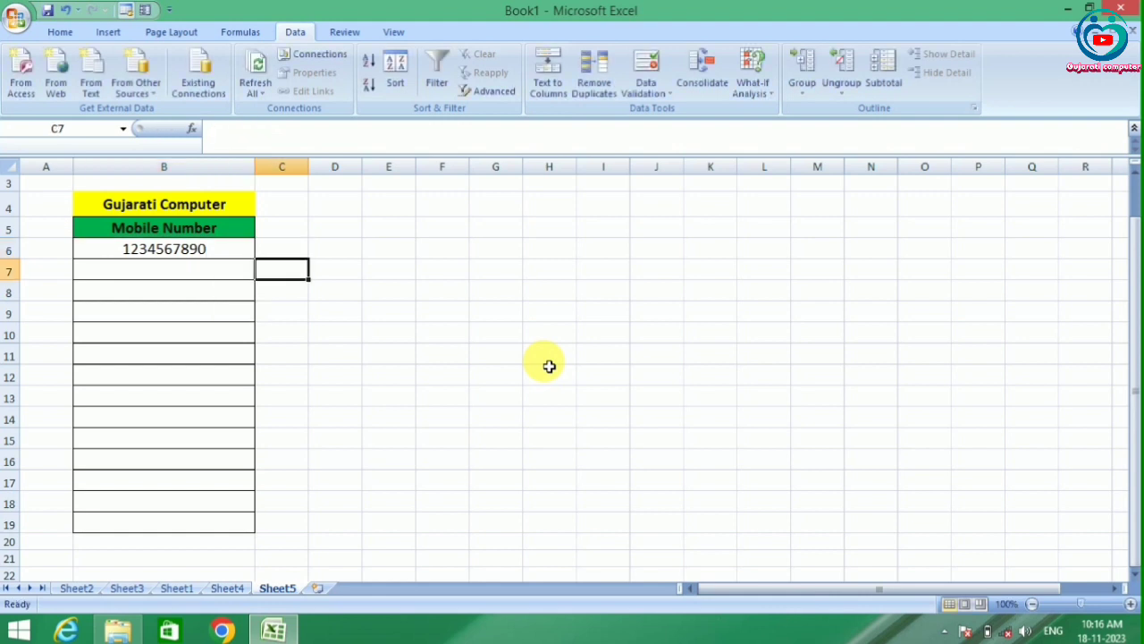
{"action": "key", "text": "Return"}
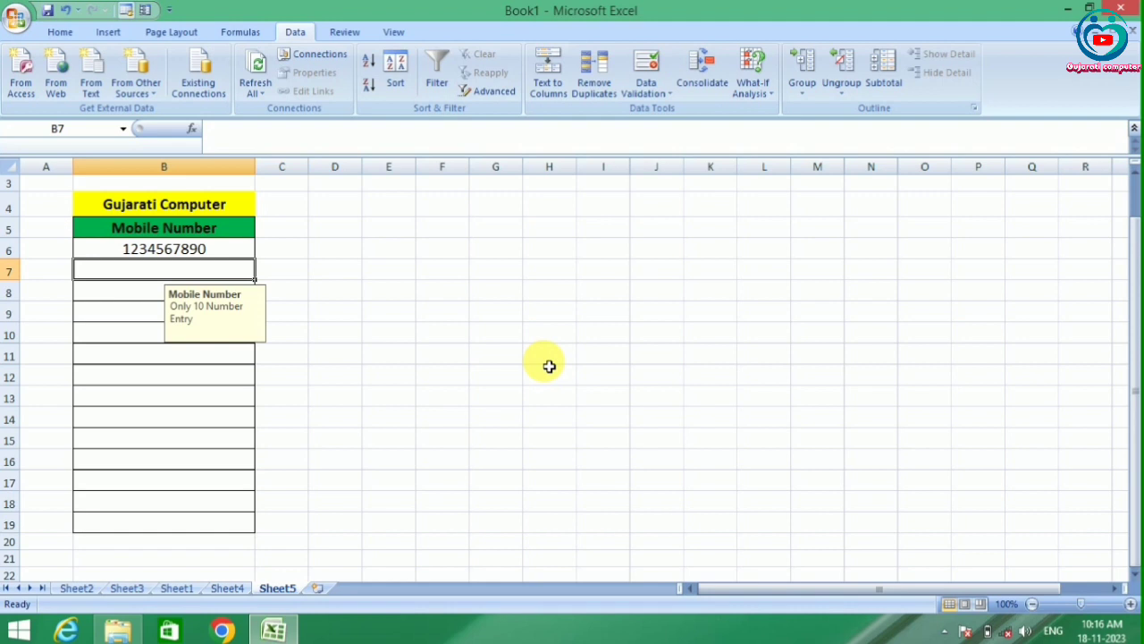
{"action": "type", "text": "4545212122"}
{"action": "key", "text": "Return"}
{"action": "type", "text": "45878787878"}
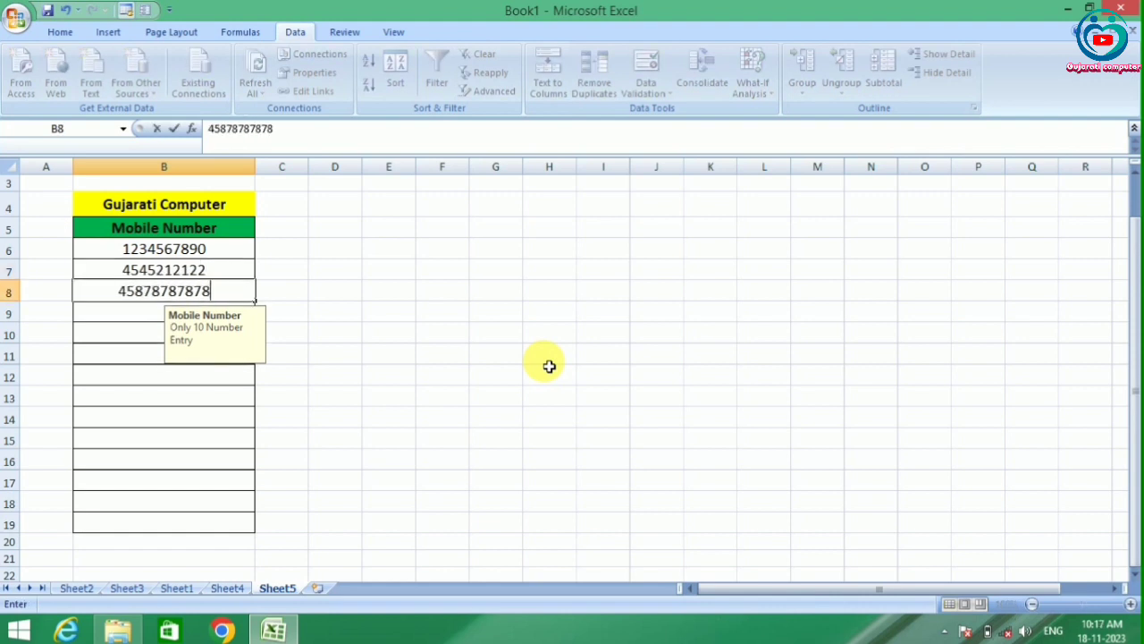
{"action": "key", "text": "Return"}
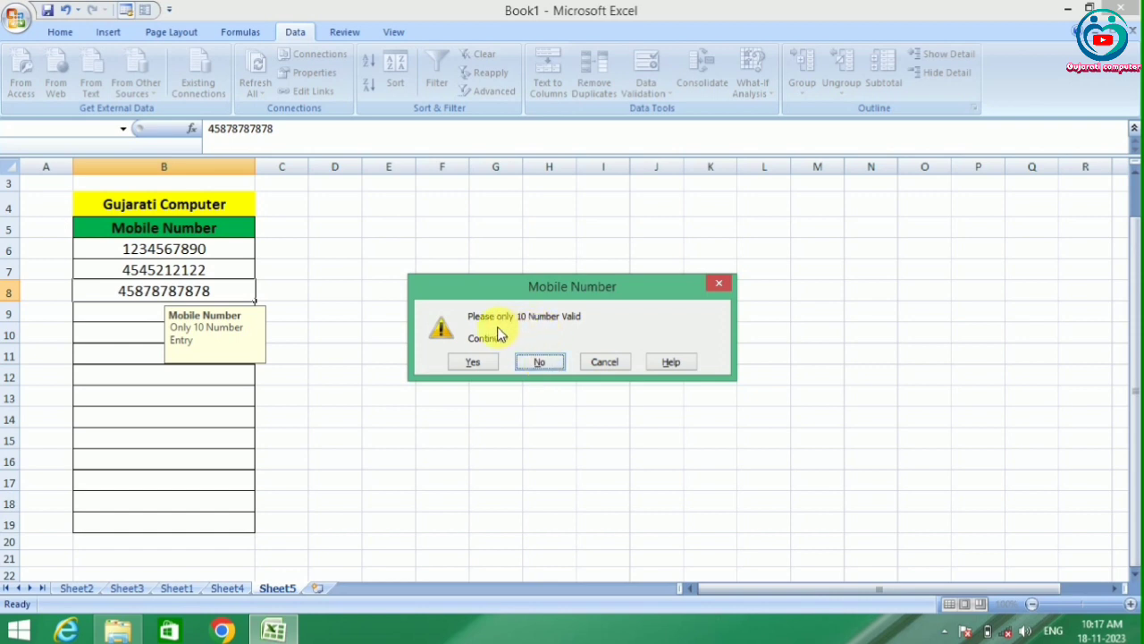
{"action": "left_click", "coordinate": [539, 362]}
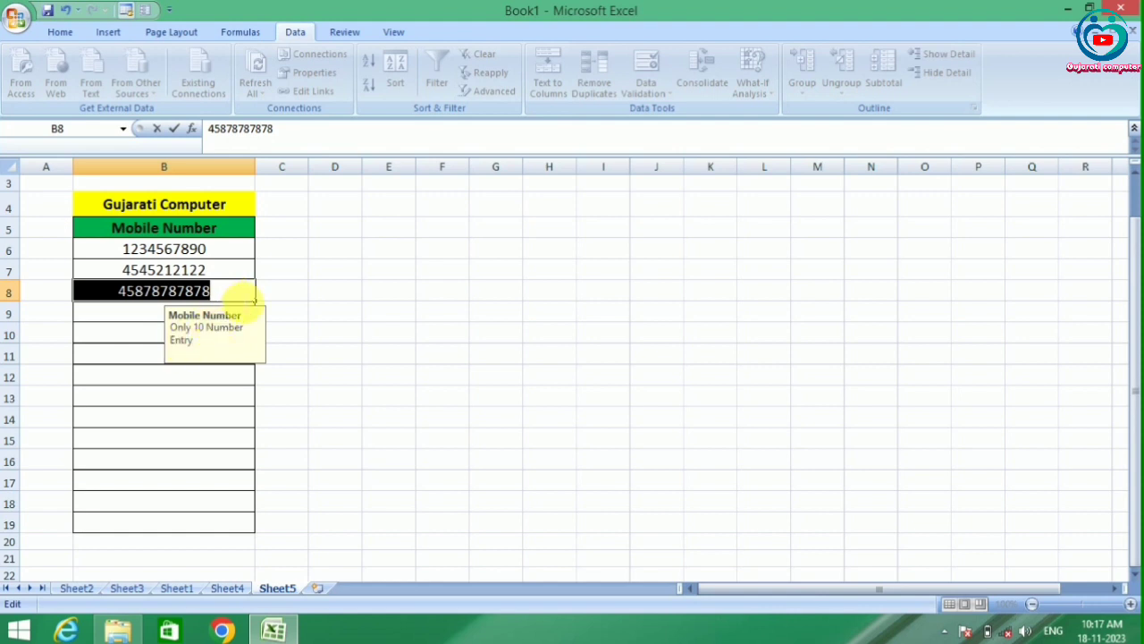
{"action": "left_click", "coordinate": [235, 292]}
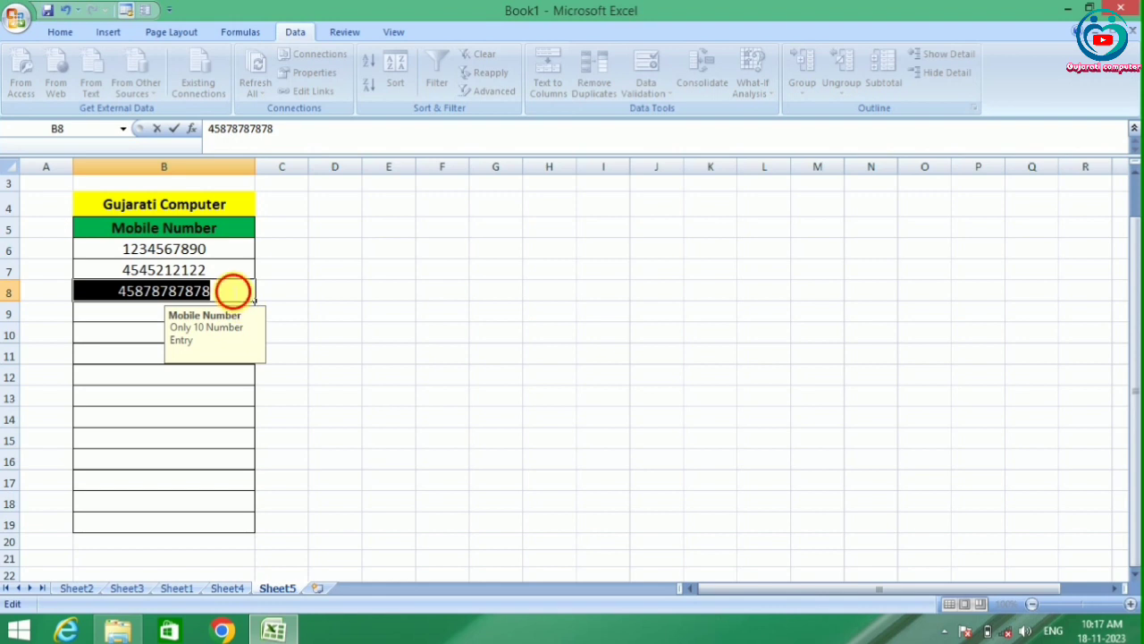
{"action": "key", "text": "BackSpace"}
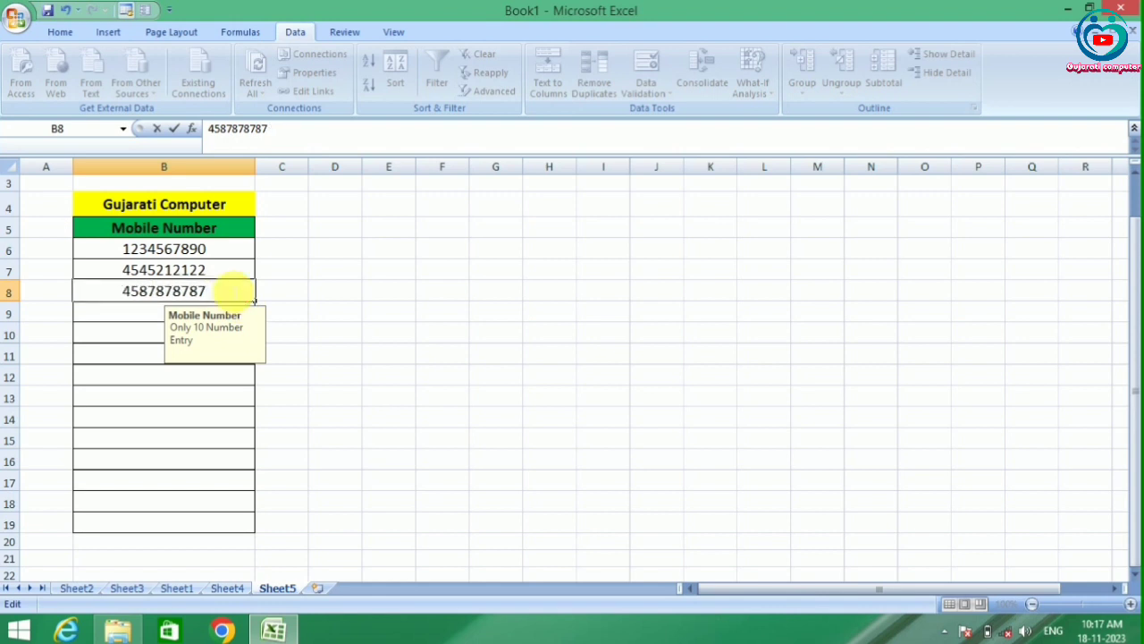
{"action": "key", "text": "Tab"}
{"action": "key", "text": "Down"}
{"action": "key", "text": "Left"}
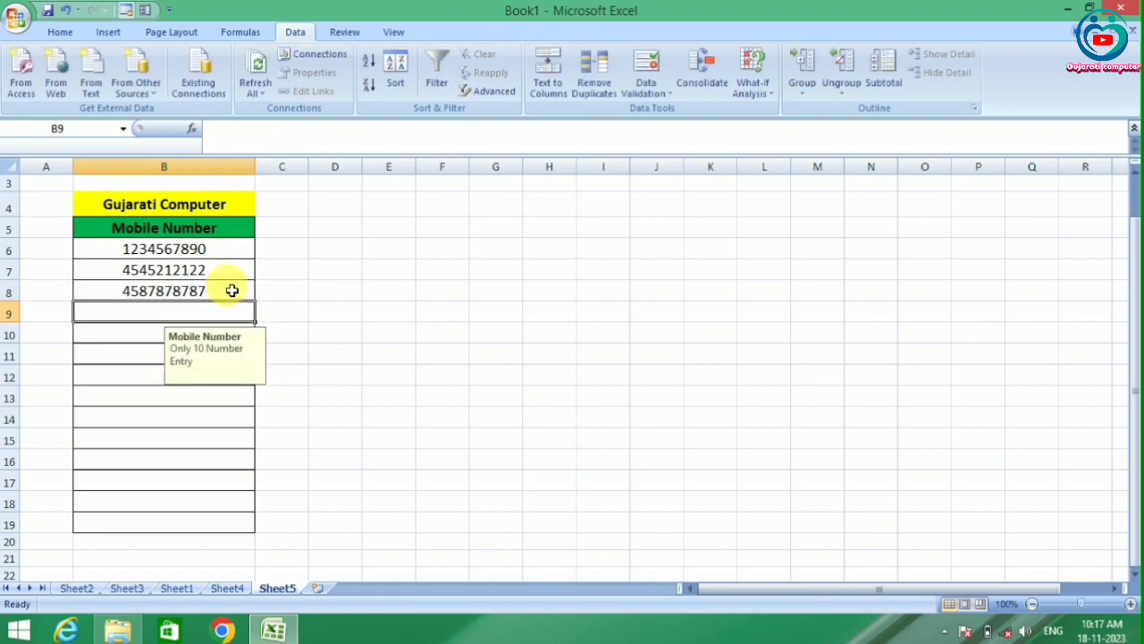
{"action": "type", "text": "8989787895"}
{"action": "key", "text": "Return"}
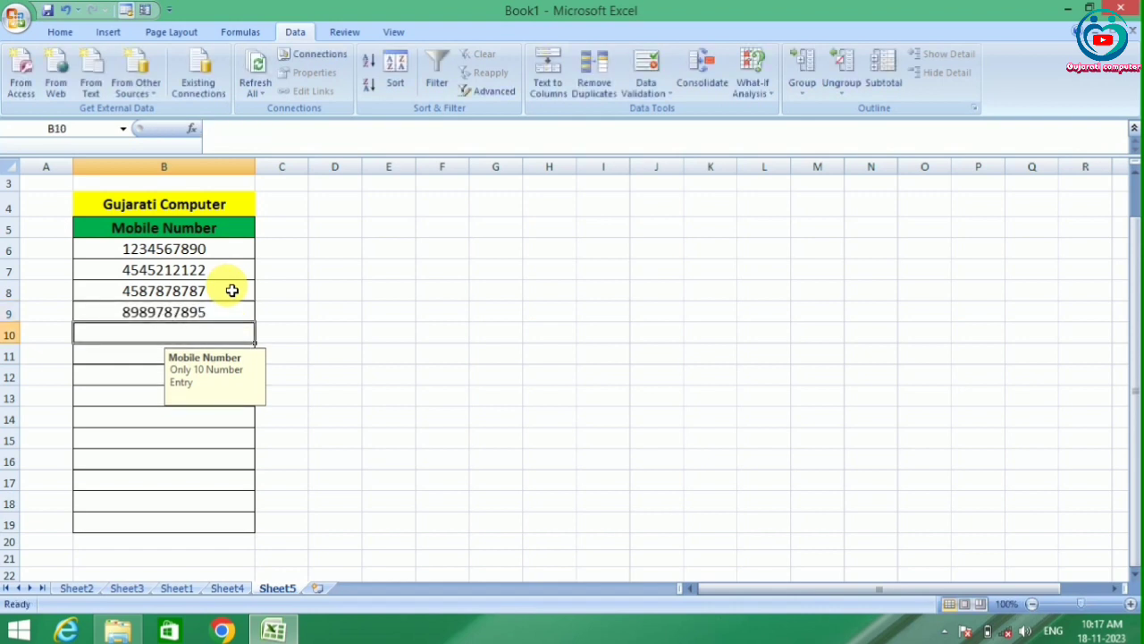
{"action": "type", "text": "56568989454"}
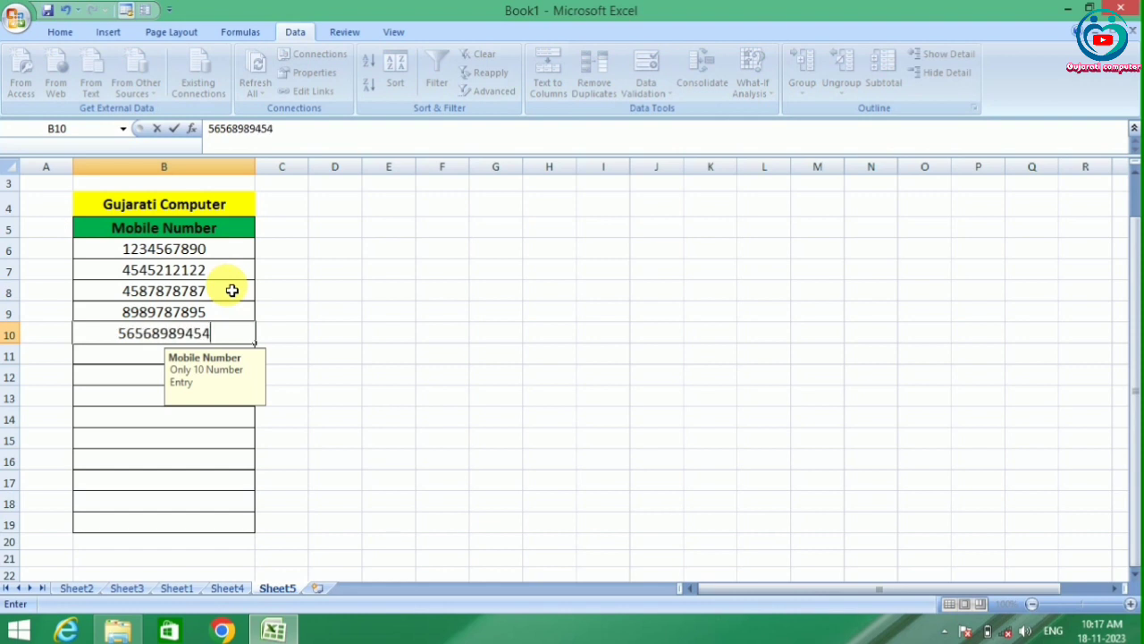
{"action": "key", "text": "Return"}
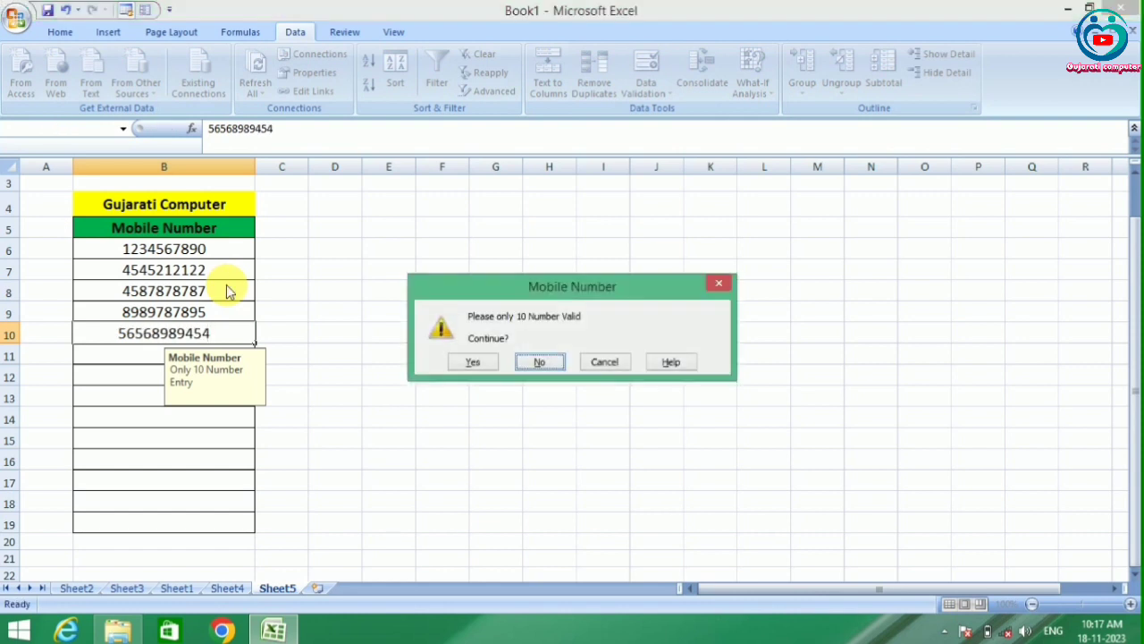
{"action": "key", "text": "Return"}
{"action": "left_click", "coordinate": [234, 335]}
{"action": "key", "text": "BackSpace"}
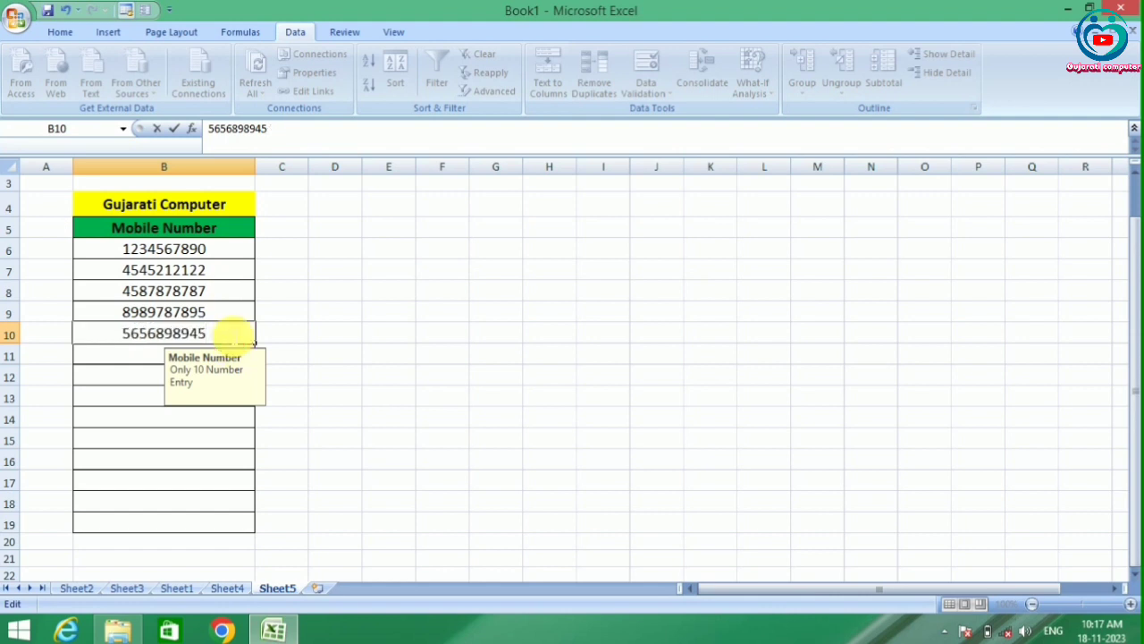
{"action": "key", "text": "Return"}
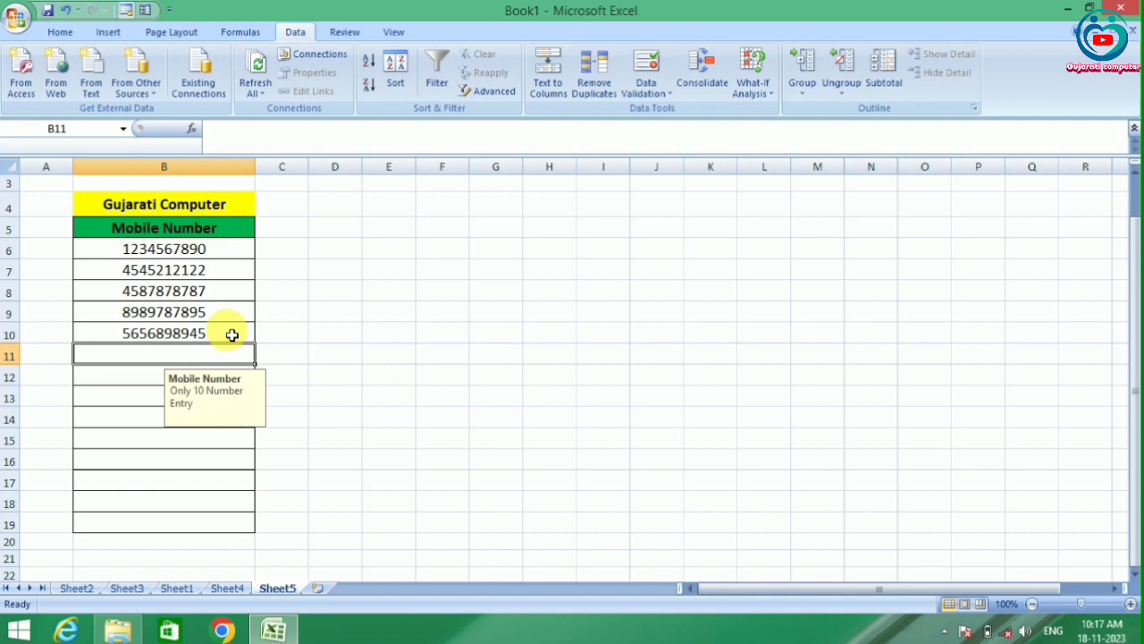
{"action": "type", "text": "4587865989"}
{"action": "key", "text": "Return"}
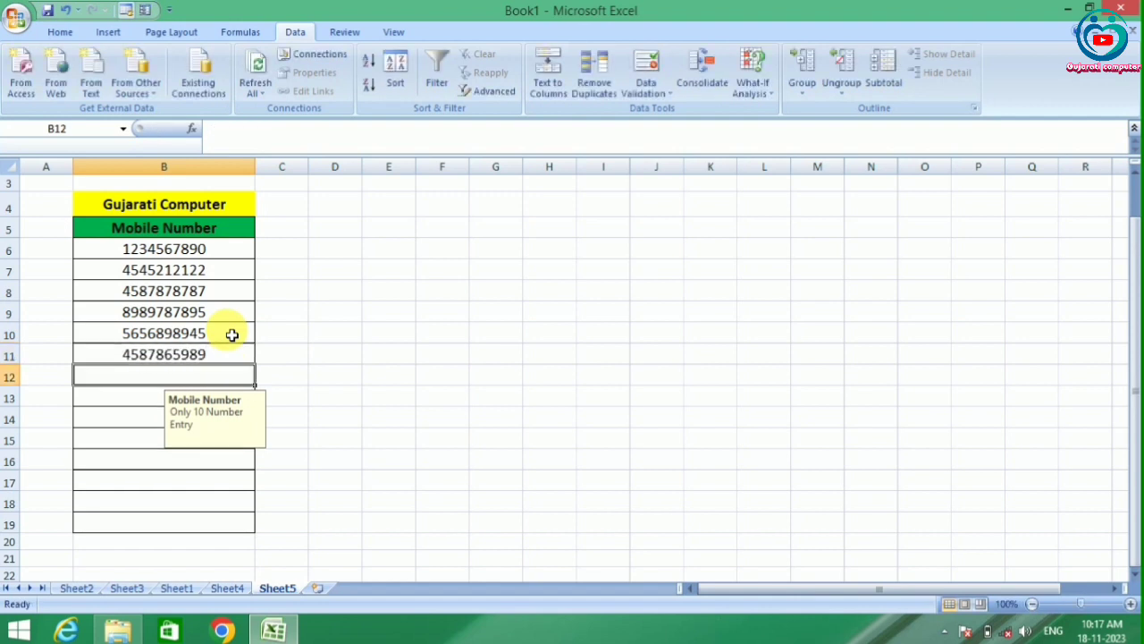
{"action": "type", "text": "4578745787"}
{"action": "key", "text": "Return"}
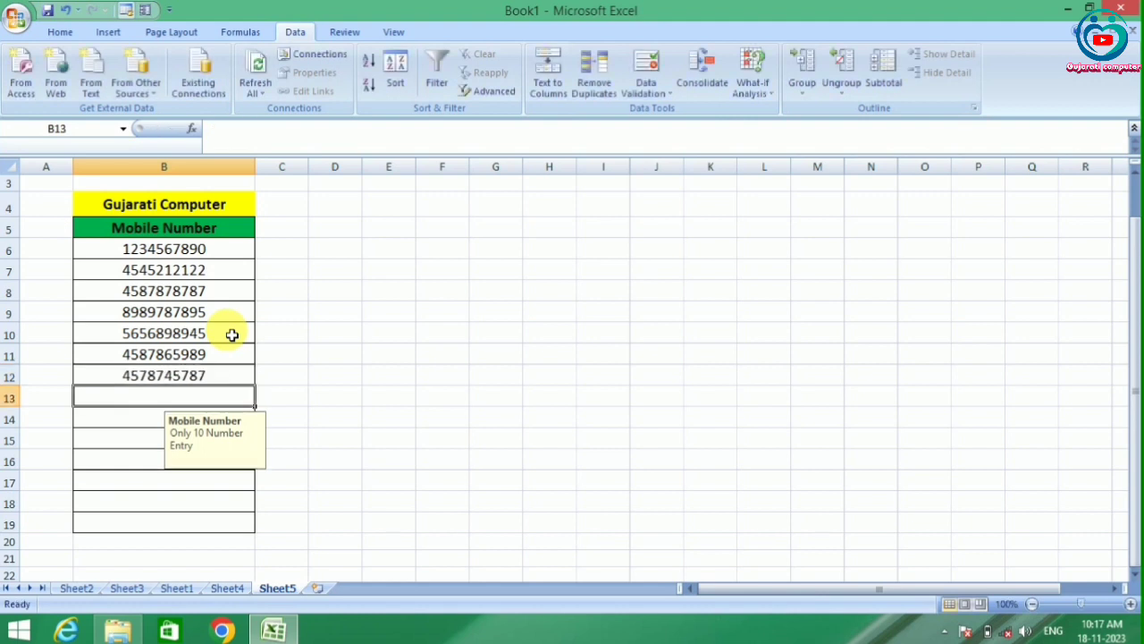
{"action": "type", "text": "4545487845"}
{"action": "key", "text": "Return"}
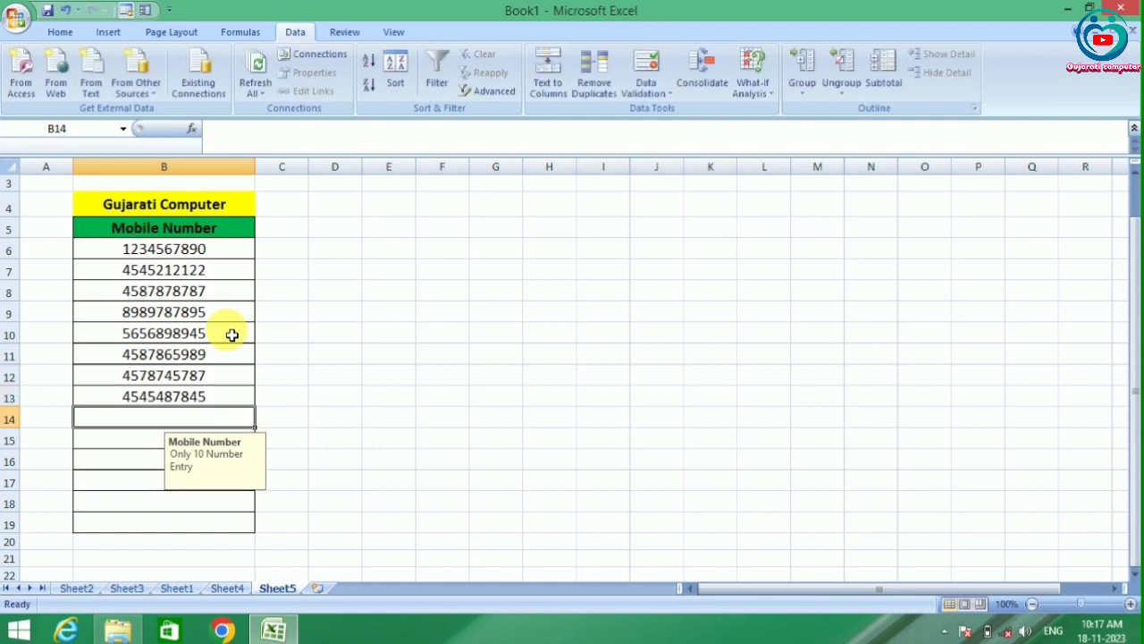
{"action": "type", "text": "784547887"}
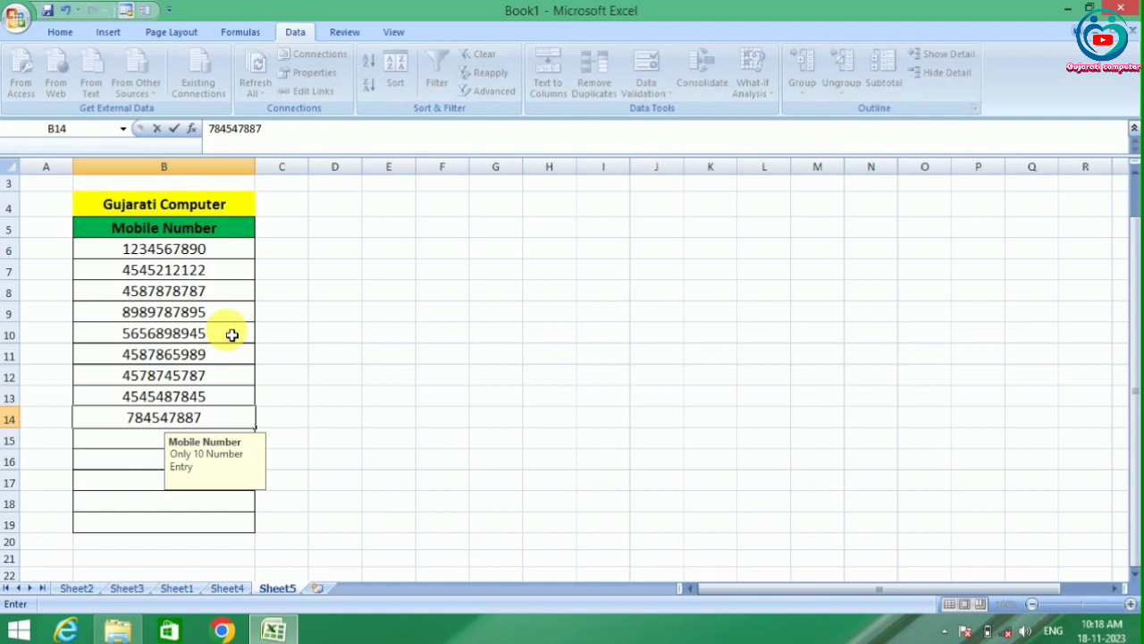
{"action": "type", "text": "78"}
{"action": "key", "text": "BackSpace"}
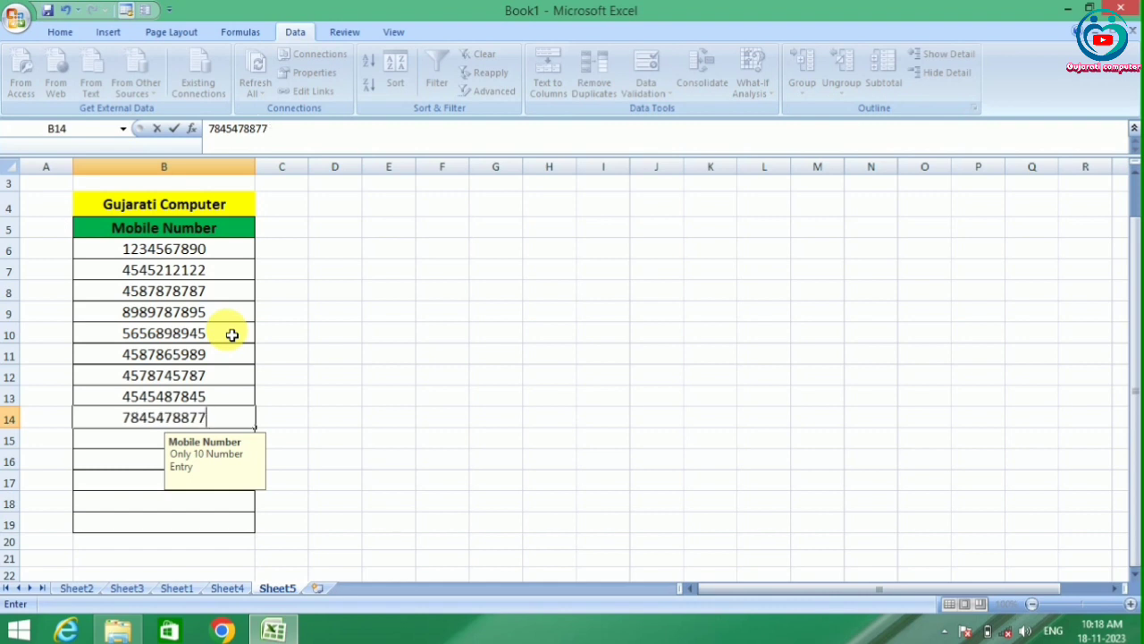
{"action": "key", "text": "Return"}
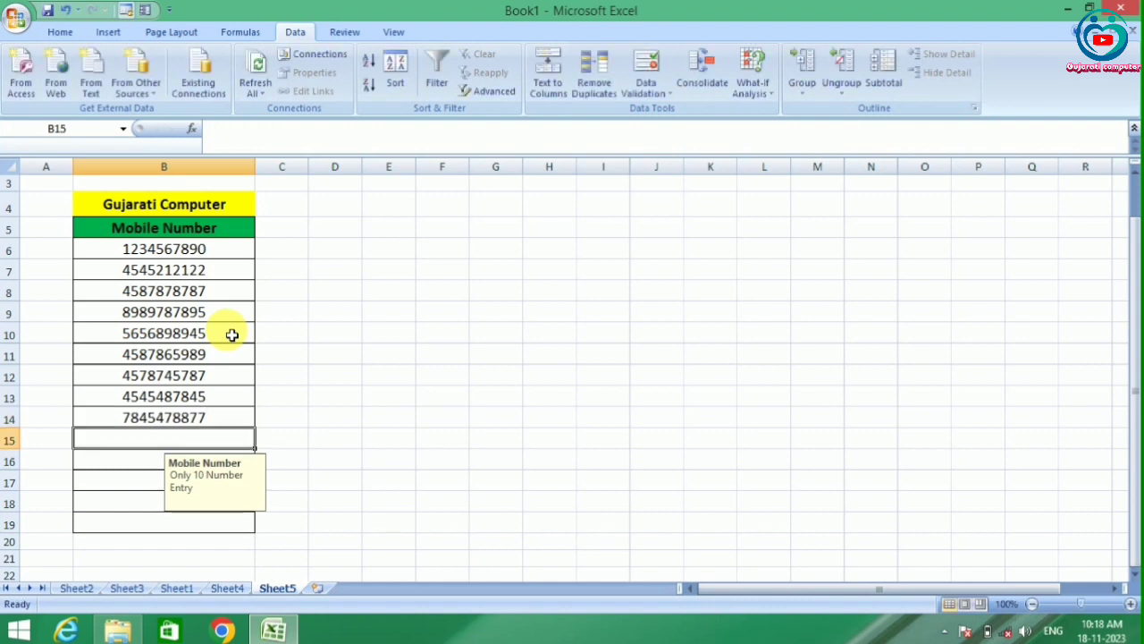
{"action": "type", "text": "78454784578"}
{"action": "key", "text": "BackSpace"}
{"action": "key", "text": "Return"}
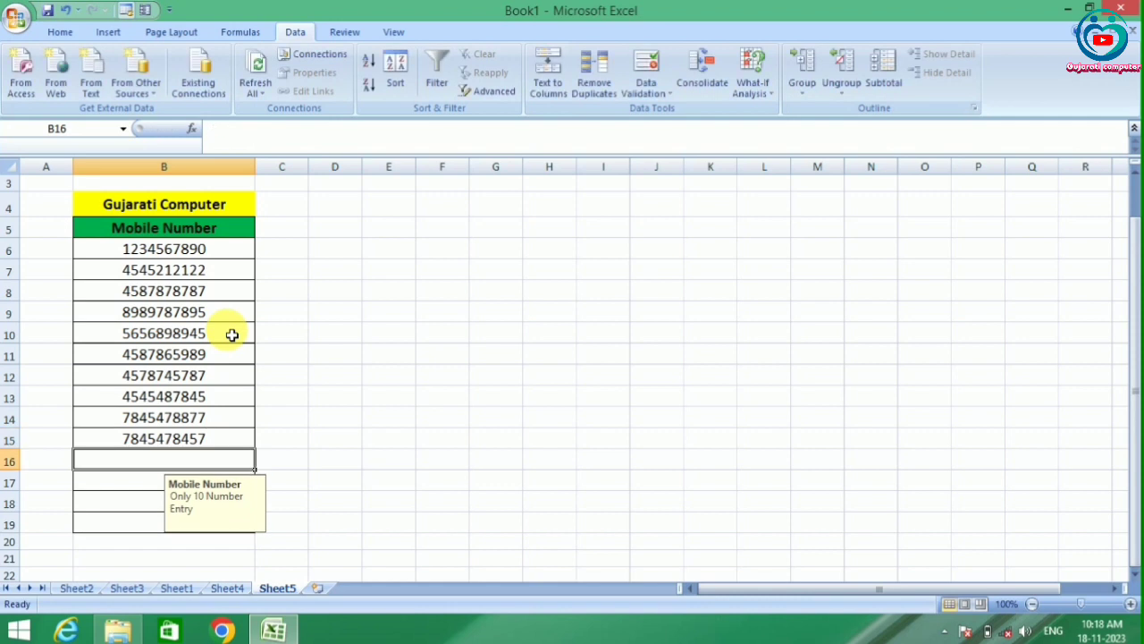
{"action": "type", "text": "457878787878"}
{"action": "key", "text": "Return"}
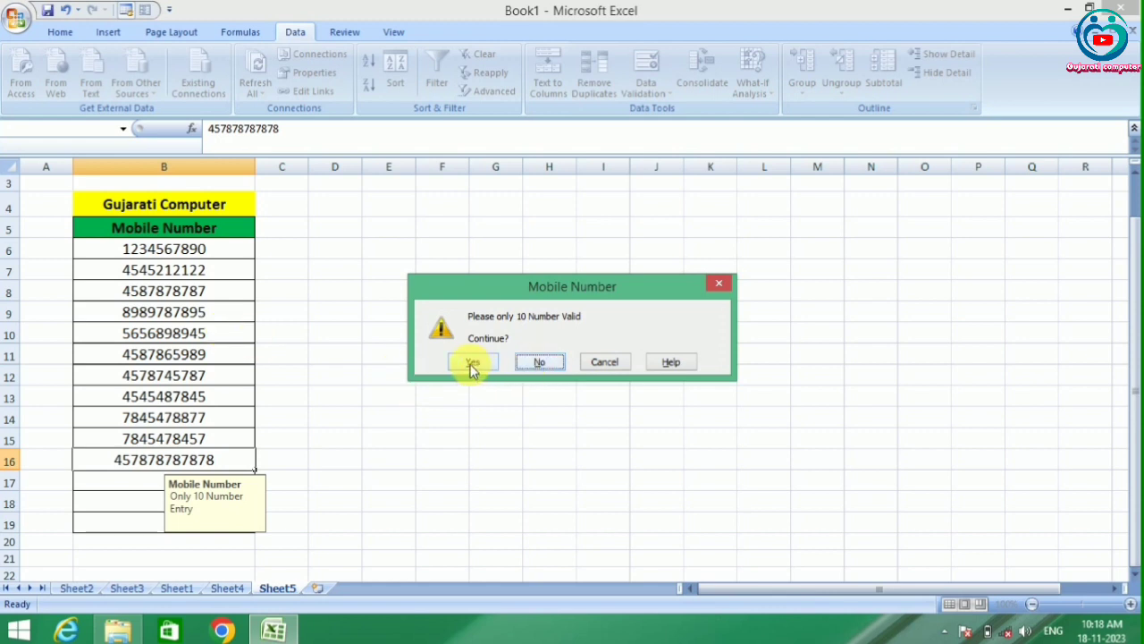
{"action": "left_click", "coordinate": [551, 363]}
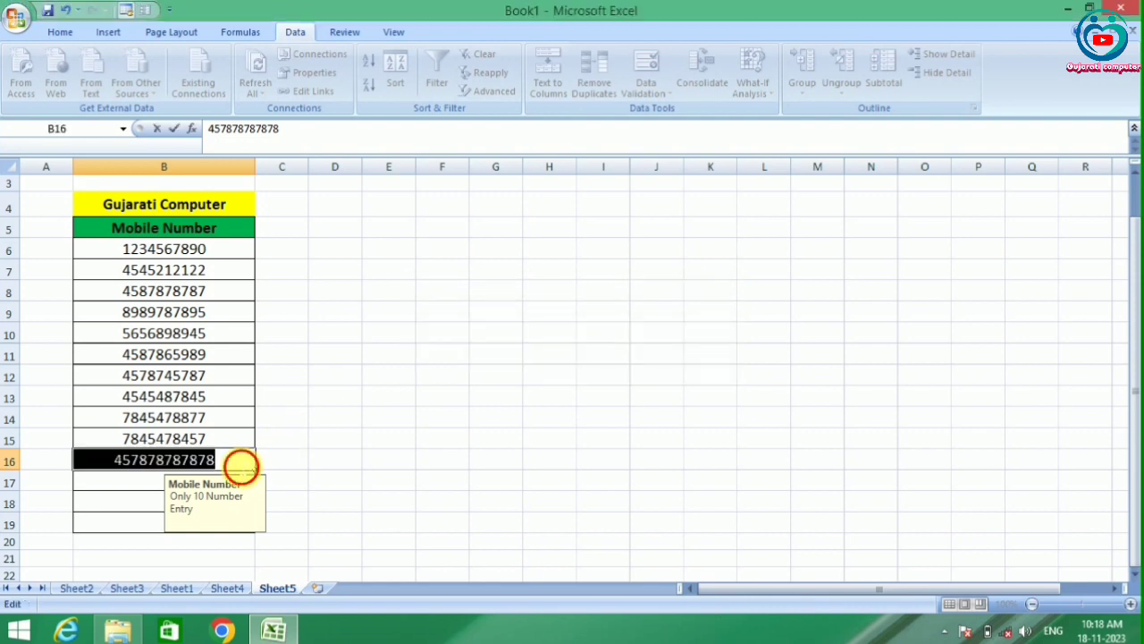
{"action": "left_click", "coordinate": [252, 467]}
{"action": "key", "text": "BackSpace"}
{"action": "key", "text": "BackSpace"}
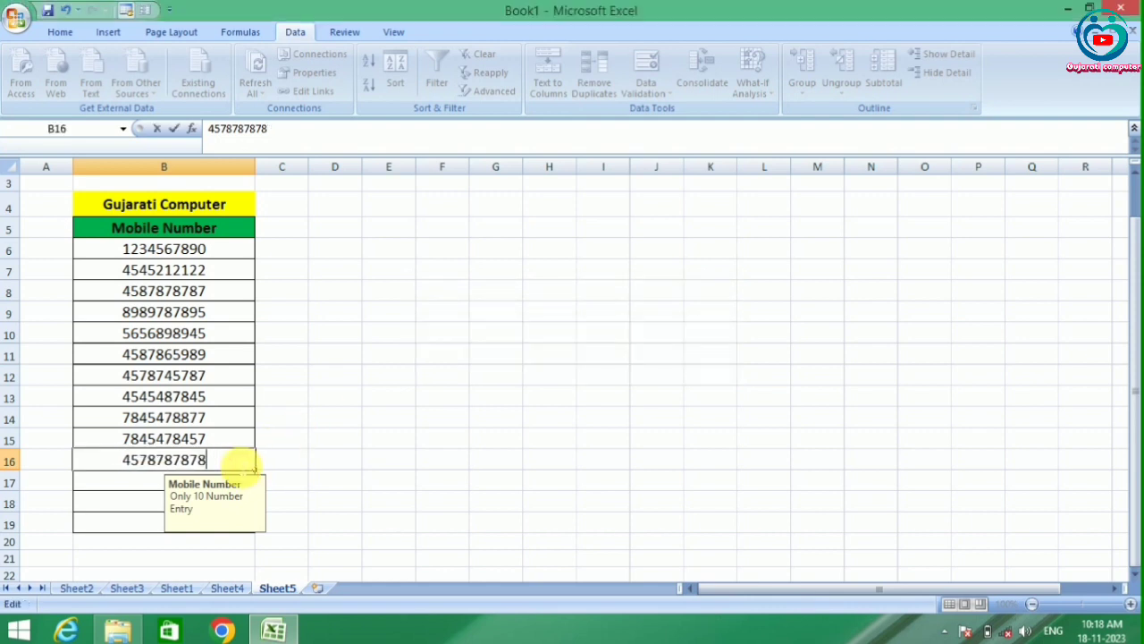
{"action": "left_click", "coordinate": [282, 460]}
{"action": "left_click", "coordinate": [218, 490]}
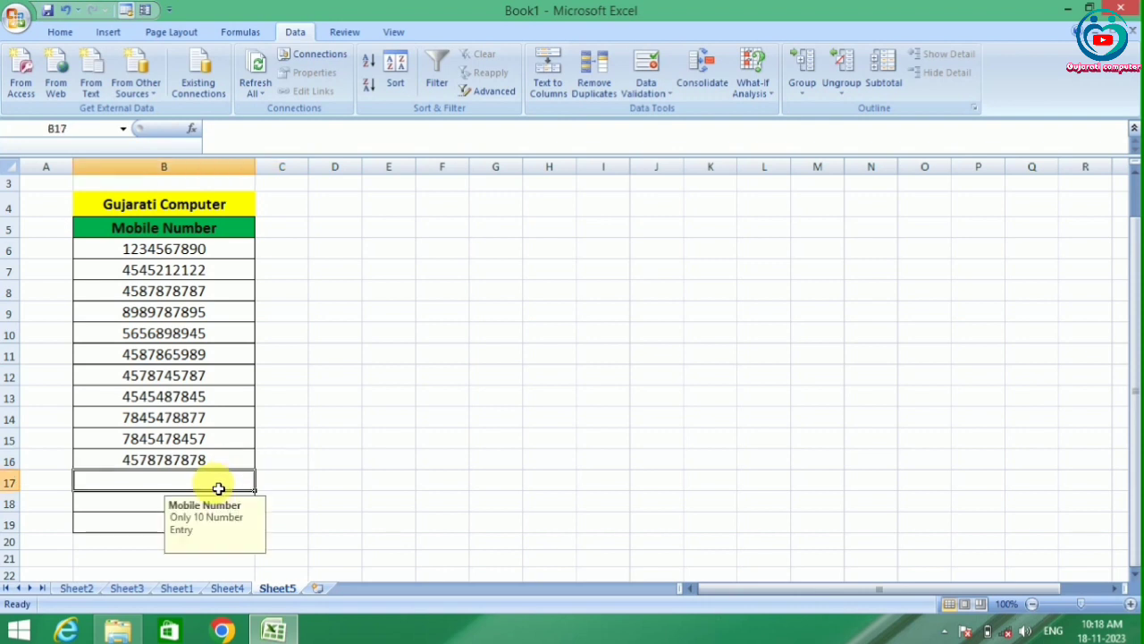
{"action": "type", "text": "78784545787"}
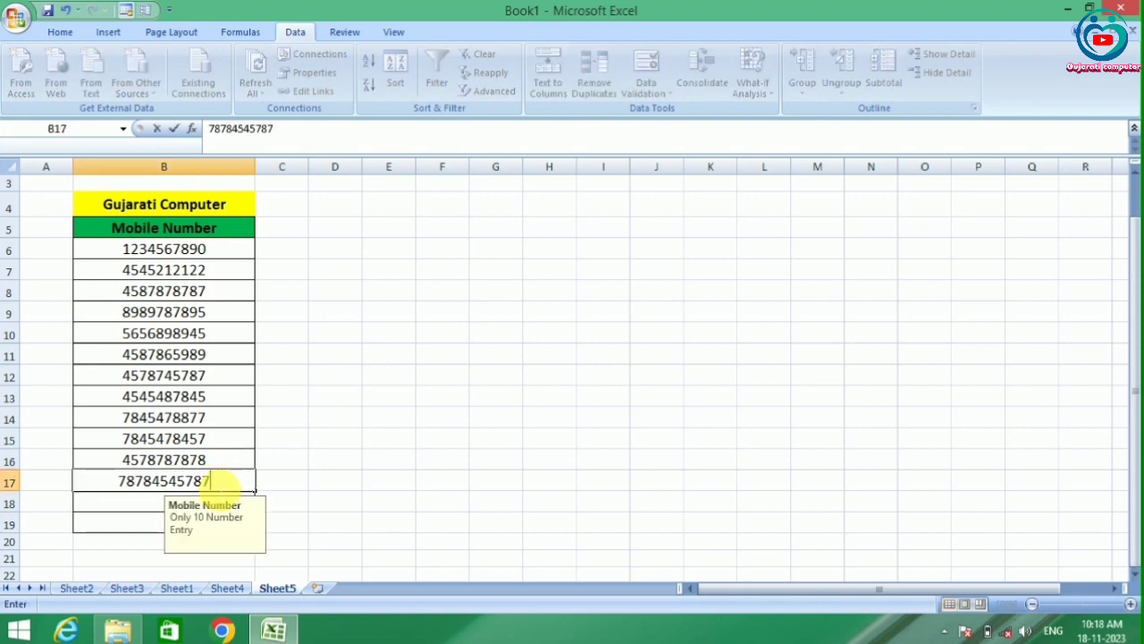
{"action": "key", "text": "BackSpace"}
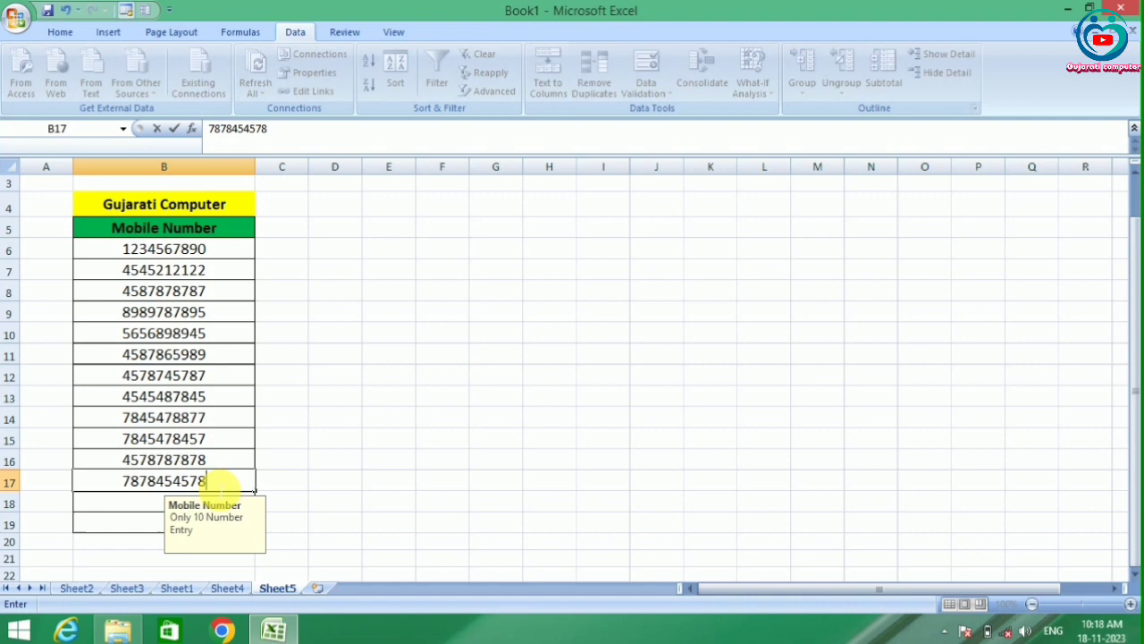
{"action": "key", "text": "Return"}
{"action": "type", "text": "65898989656"}
{"action": "key", "text": "BackSpace"}
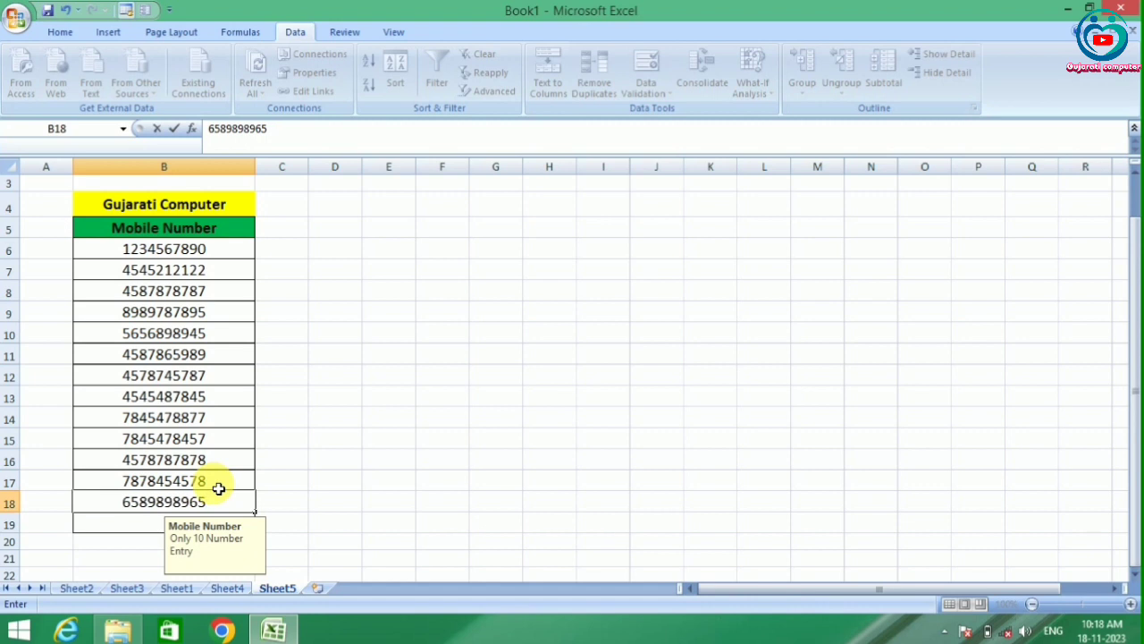
{"action": "key", "text": "Return"}
{"action": "type", "text": "4578786589"}
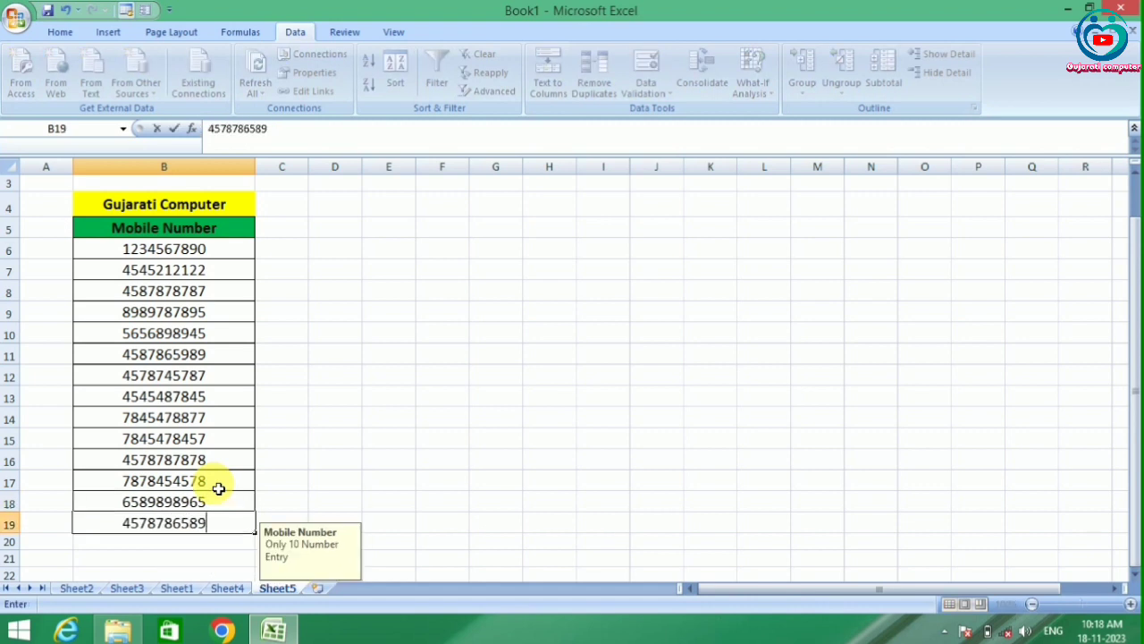
{"action": "key", "text": "Tab"}
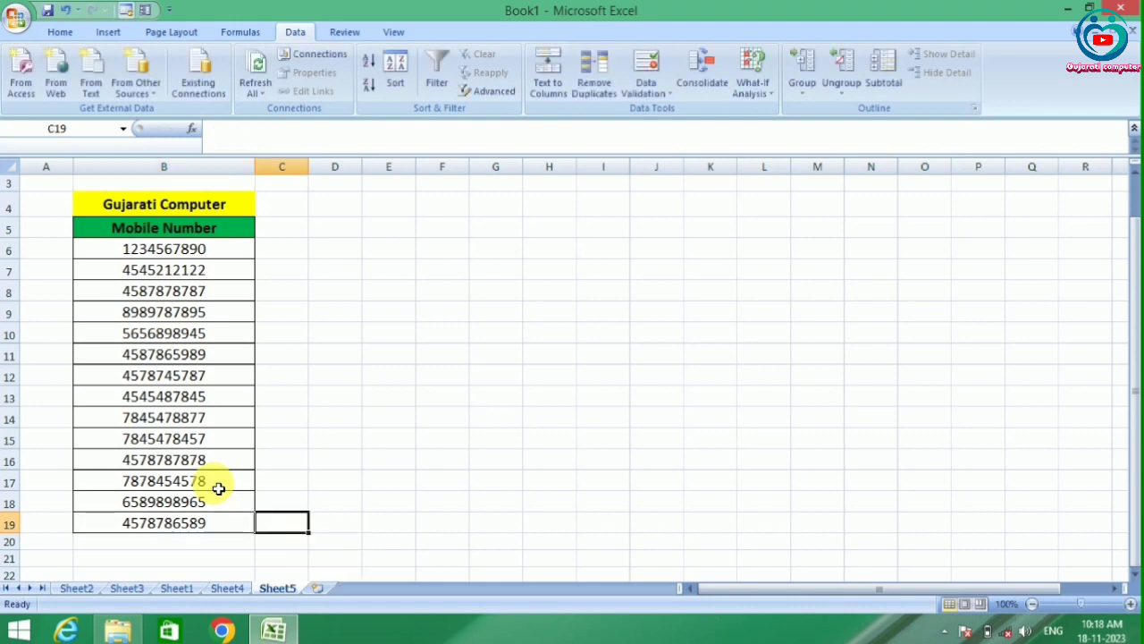
{"action": "left_click", "coordinate": [299, 400]}
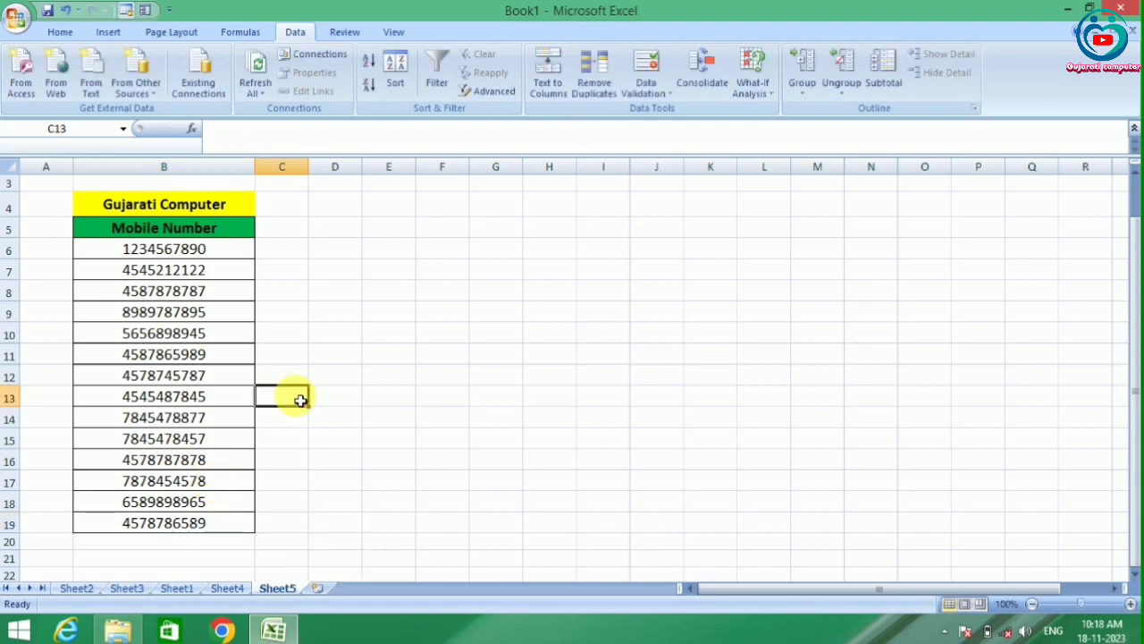